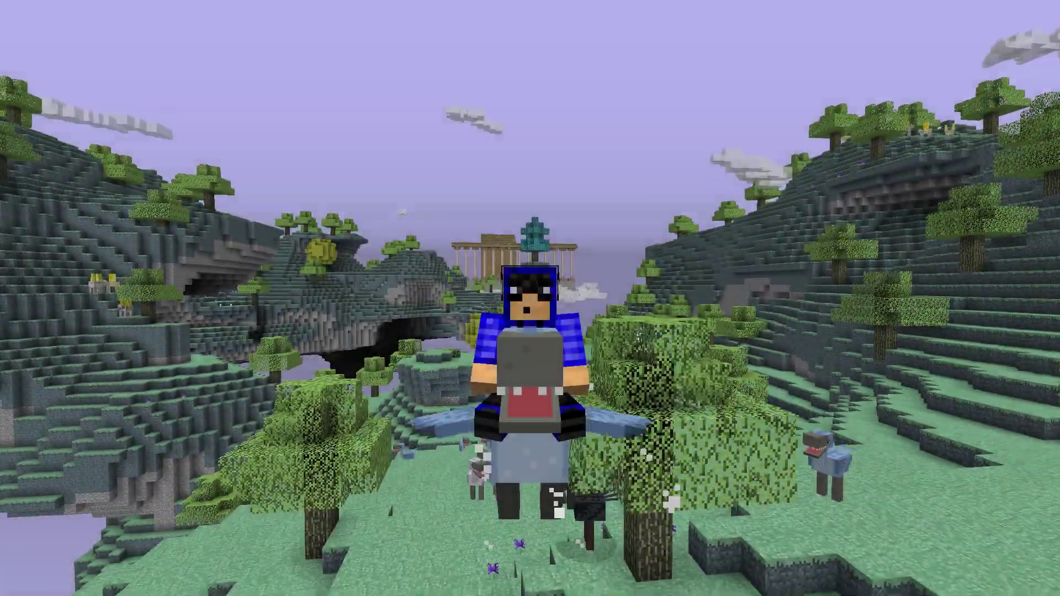
key(w)
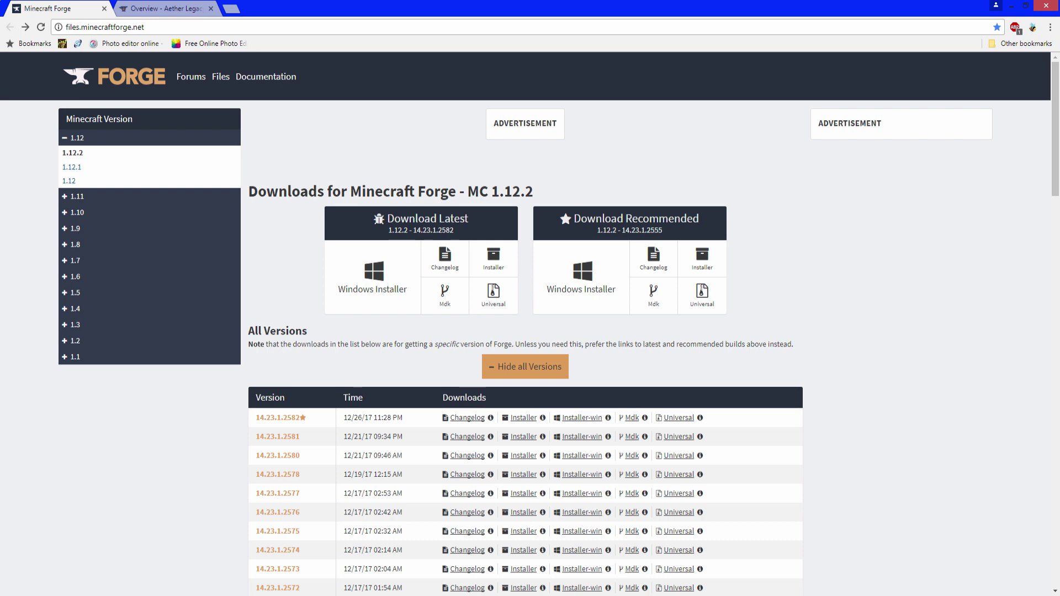
Re-expand the 1.12 version group and download the latest Forge 1.12.2 Windows installer
click(78, 137)
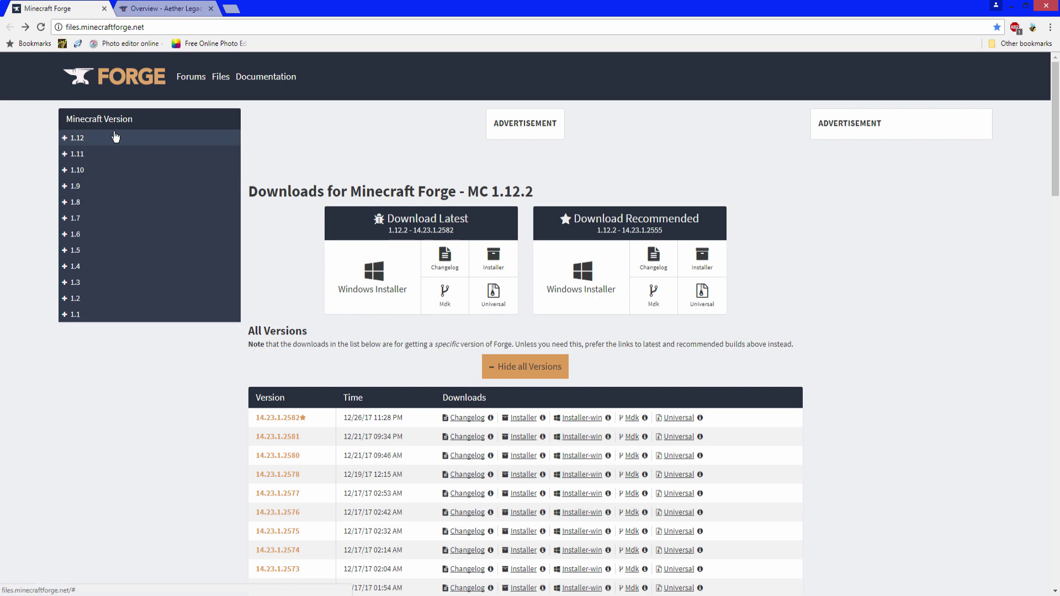
click(85, 138)
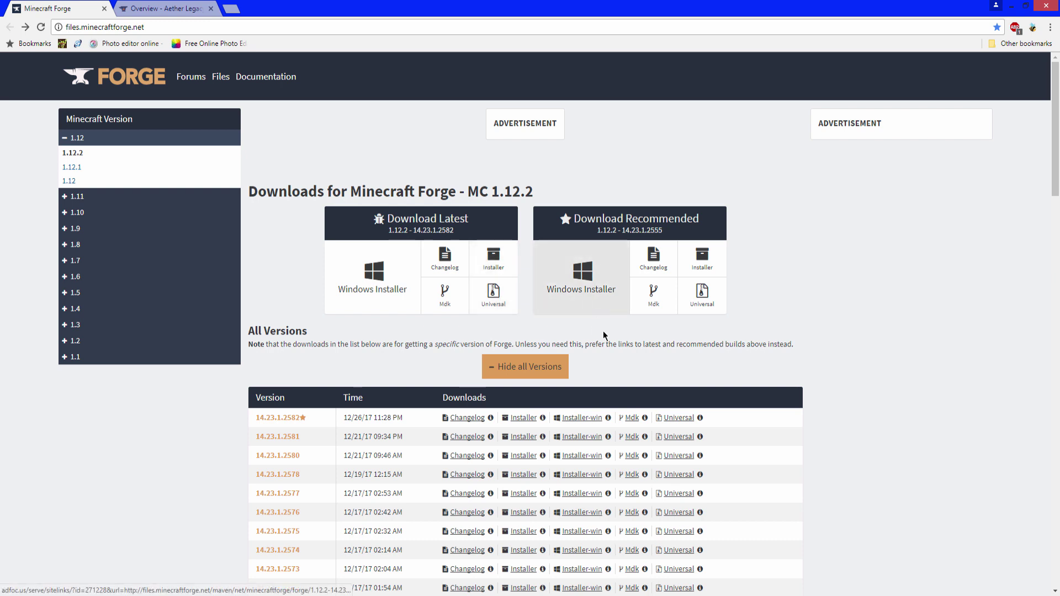
click(503, 266)
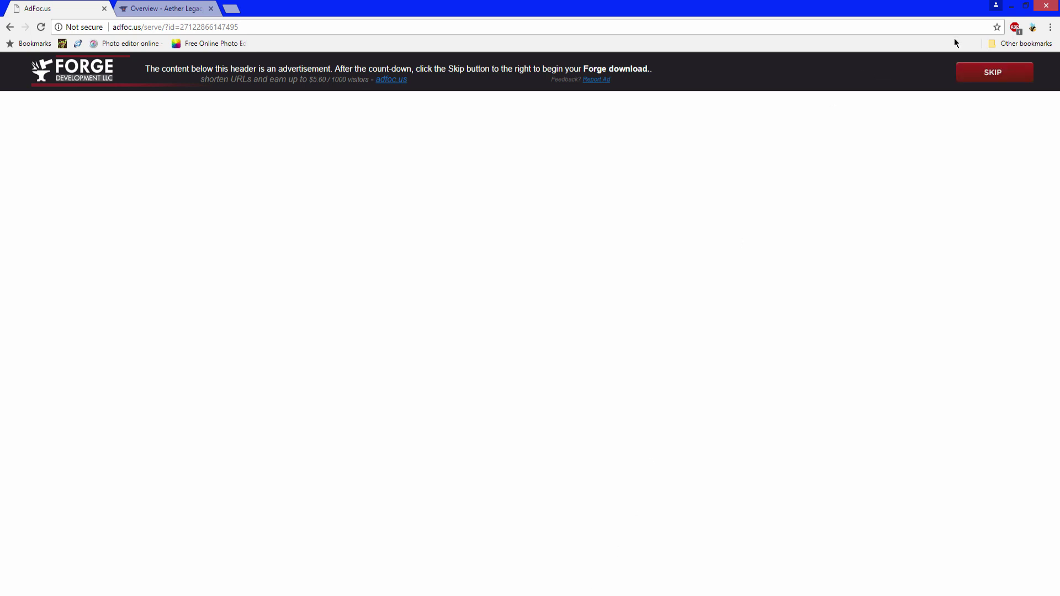
Skip the AdFoc.us countdown and keep the Forge installer jar despite Chrome's warning
click(984, 74)
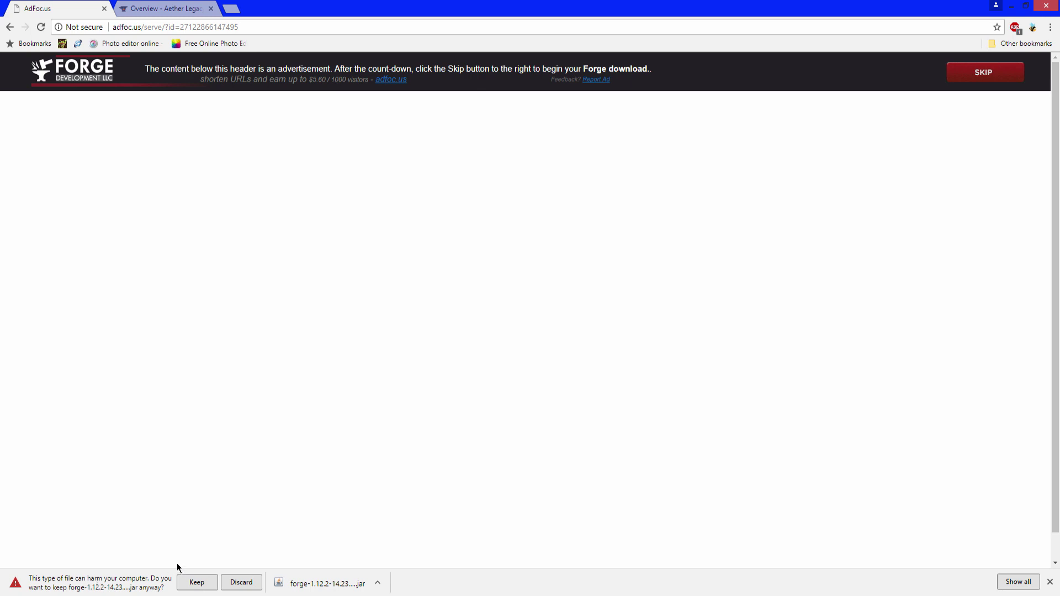
click(212, 584)
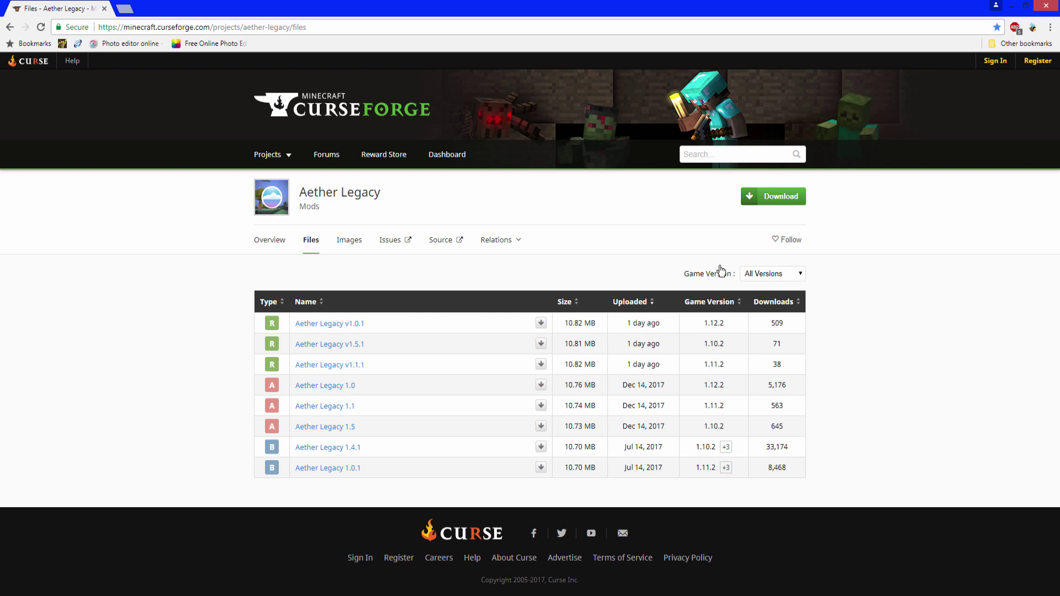
Filter CurseForge files to Minecraft 1.12, then download and keep Aether Legacy v1.0.1
click(769, 276)
click(761, 306)
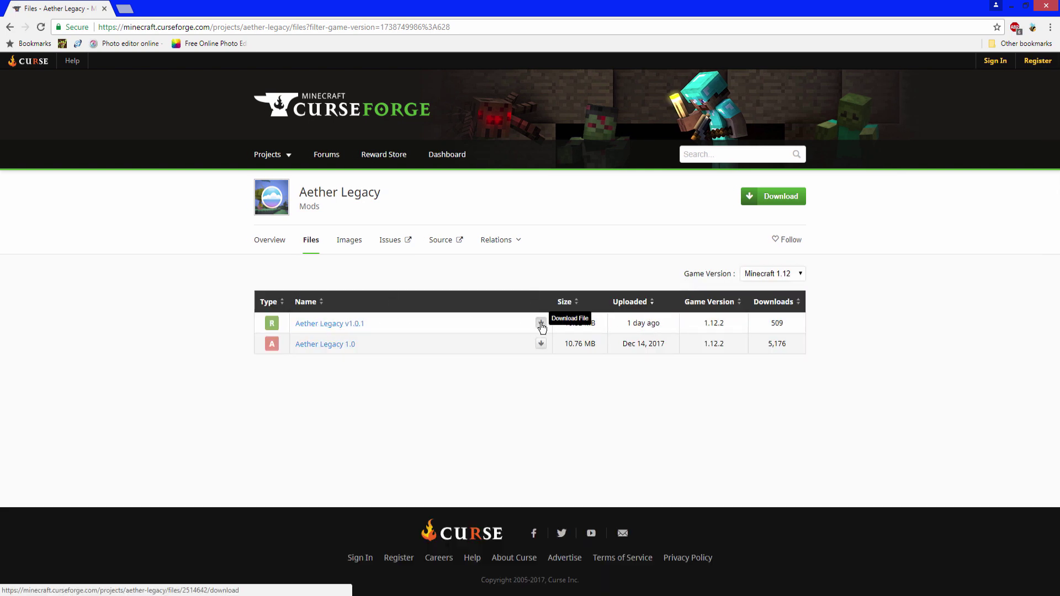
click(541, 324)
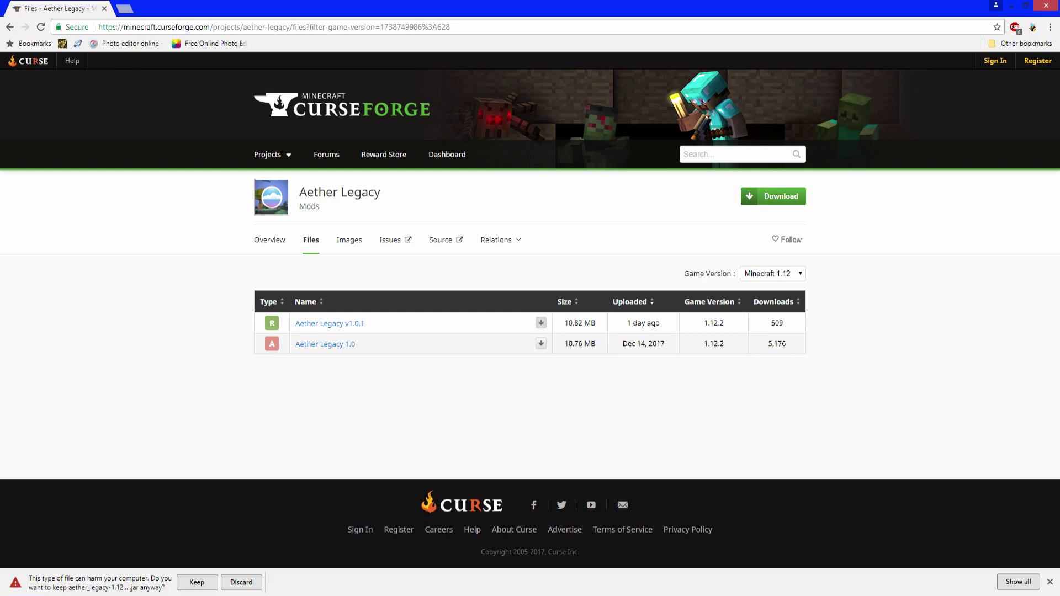
click(196, 582)
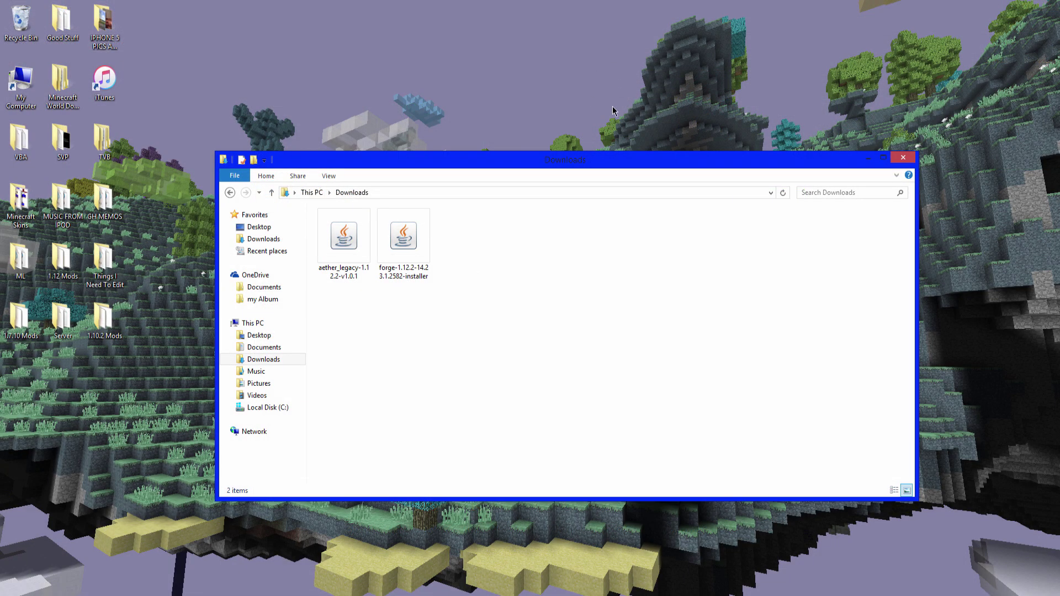
Drag the Forge and Aether Legacy jars from Downloads to the desktop and close Explorer
drag(516, 268, 148, 45)
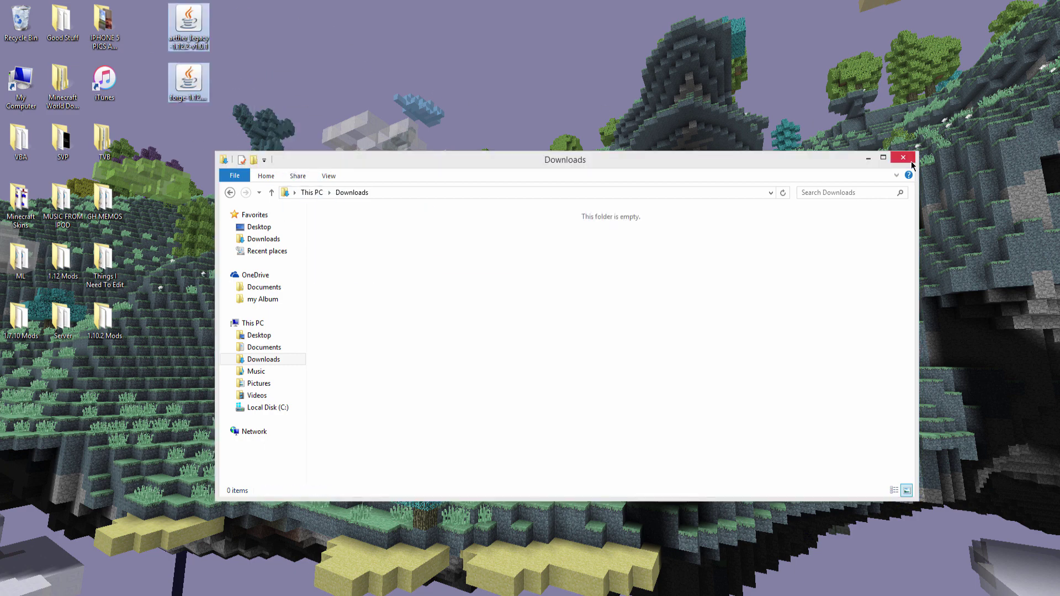
click(330, 191)
key(alt+F4)
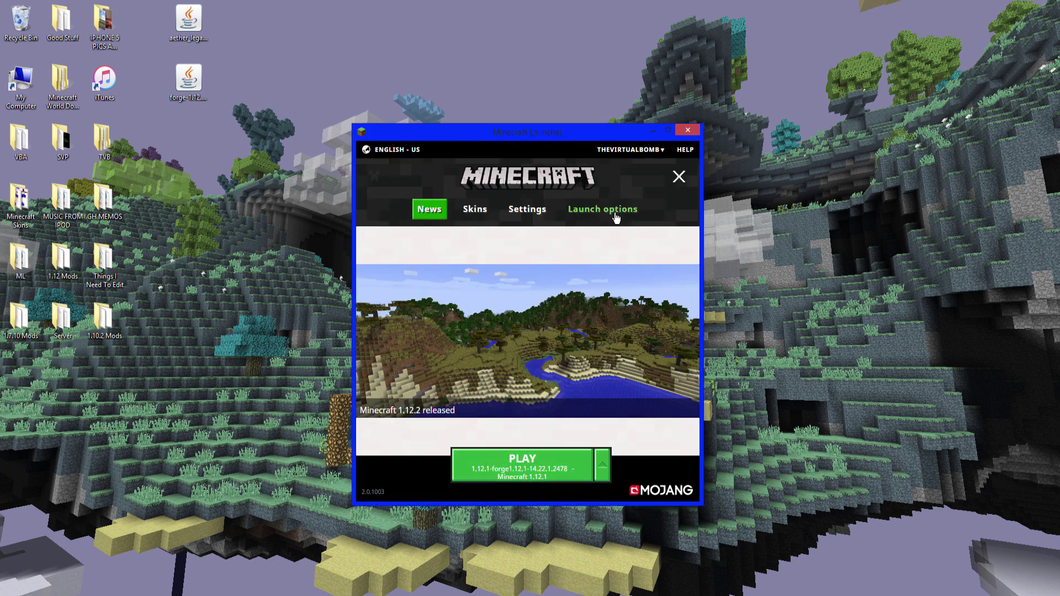
Create a launch profile named 1.12.2 using release 1.12.2 with custom resolution enabled
click(603, 209)
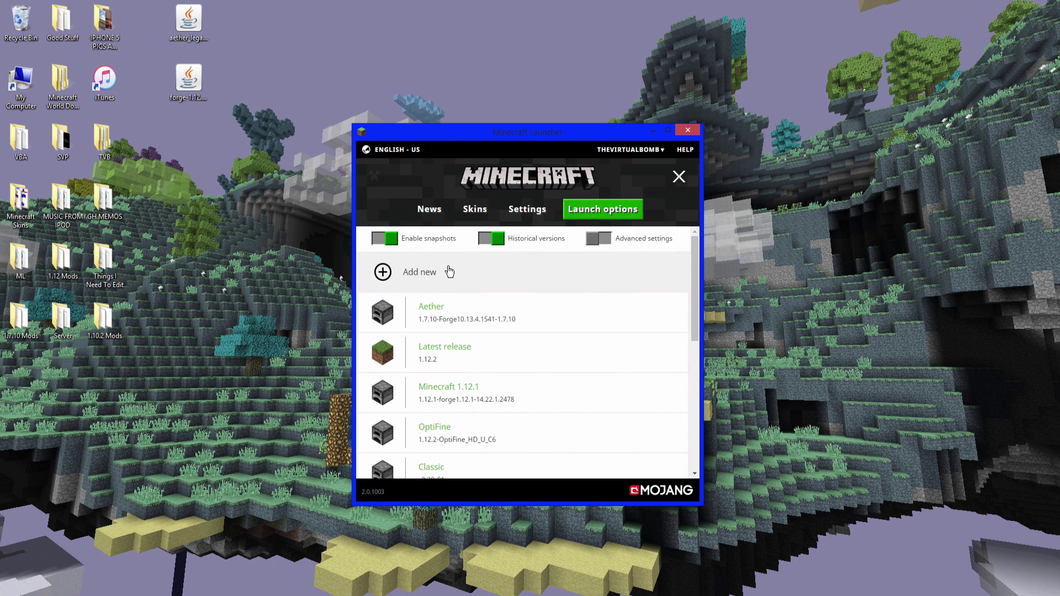
click(449, 271)
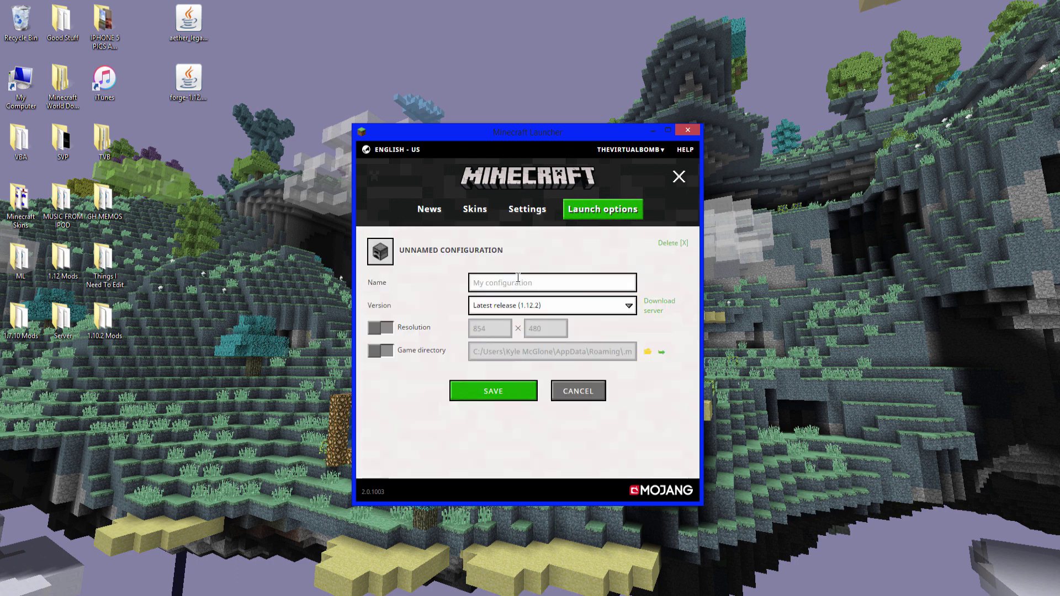
click(518, 282)
text(1.12.2)
click(381, 328)
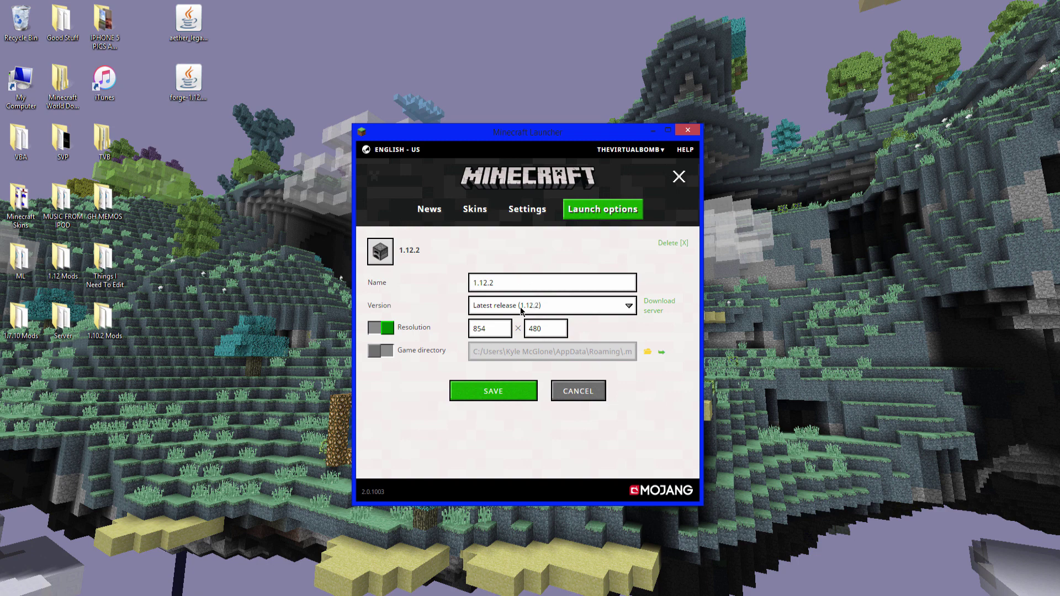
click(628, 307)
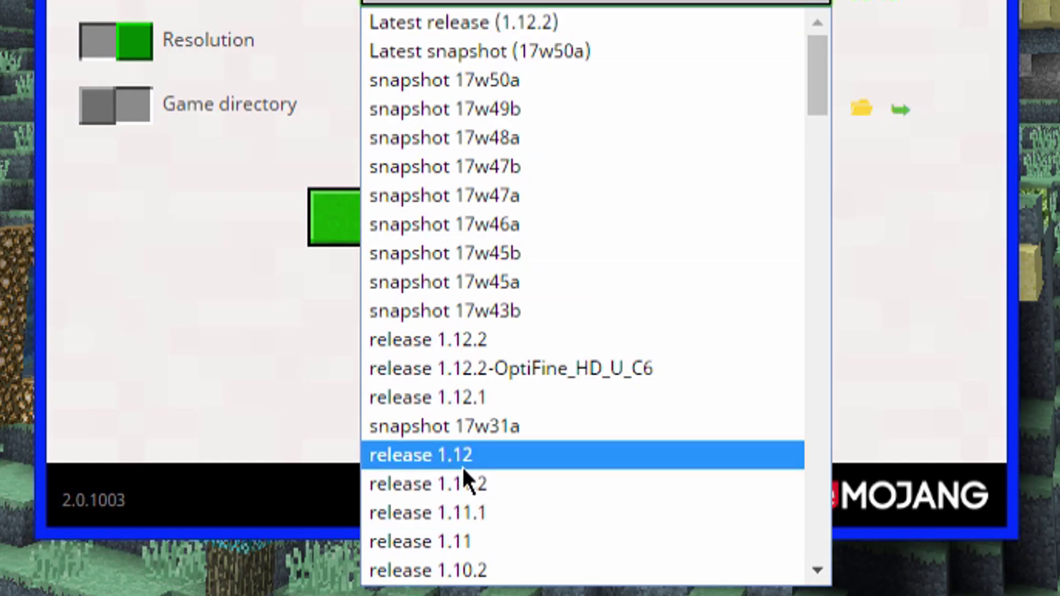
click(491, 341)
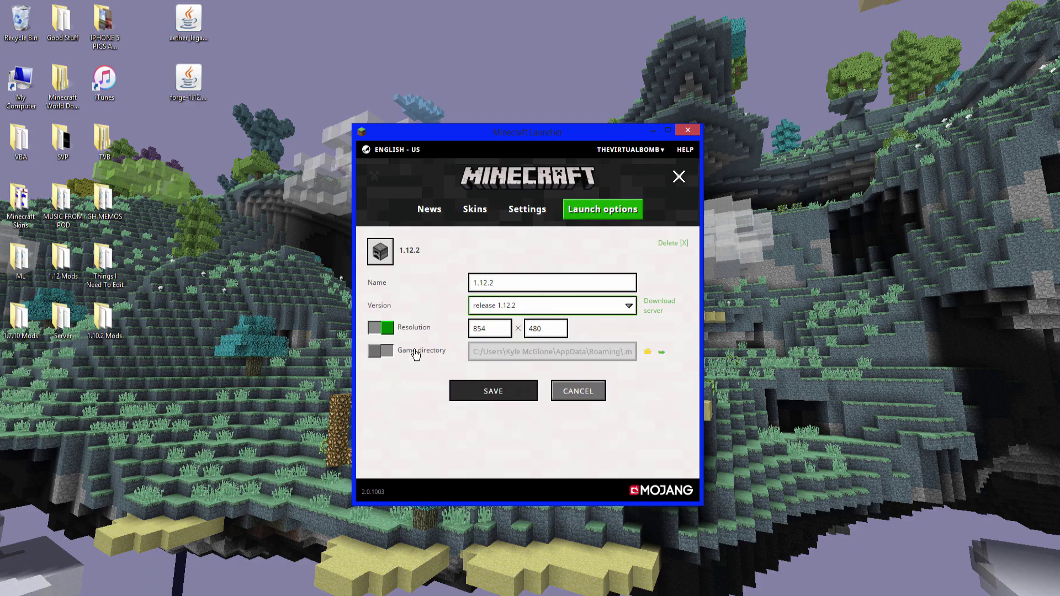
click(493, 392)
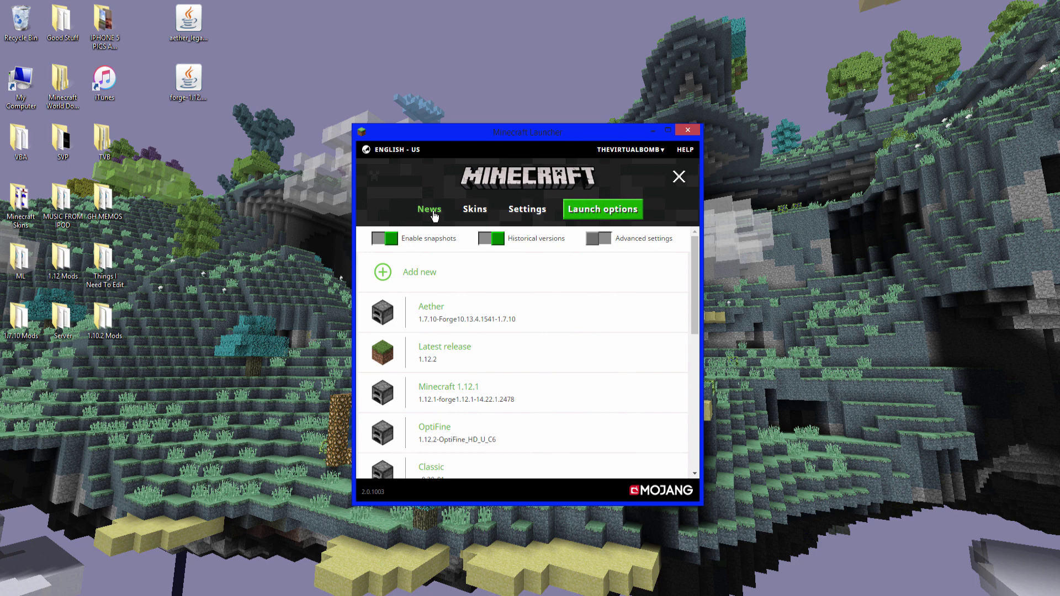
Launch the 1.12.2 profile to the title screen, then quit the game
click(434, 215)
click(602, 465)
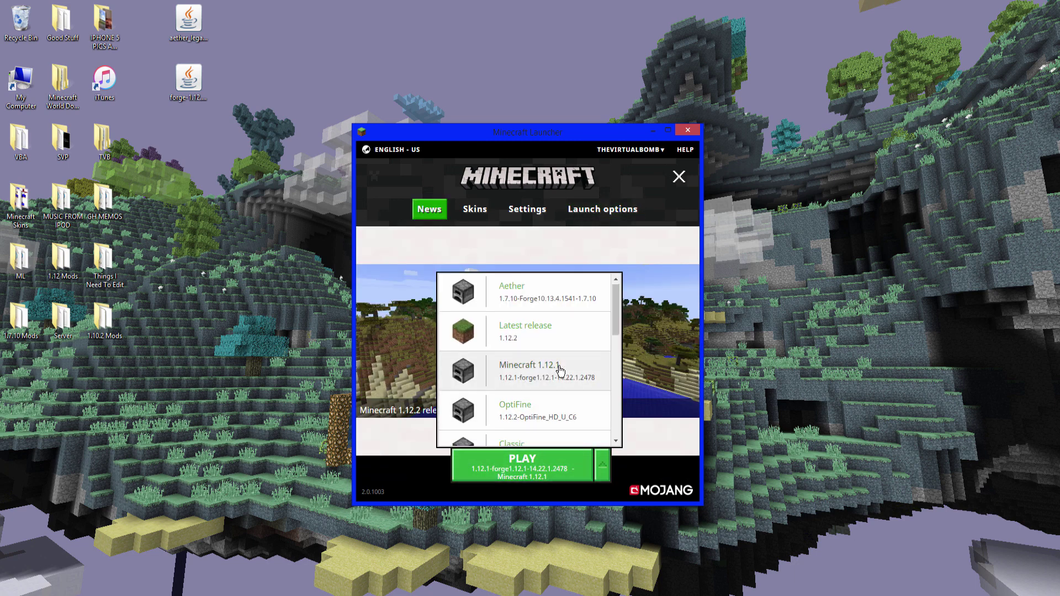
scroll(558, 366, down, 5)
click(558, 432)
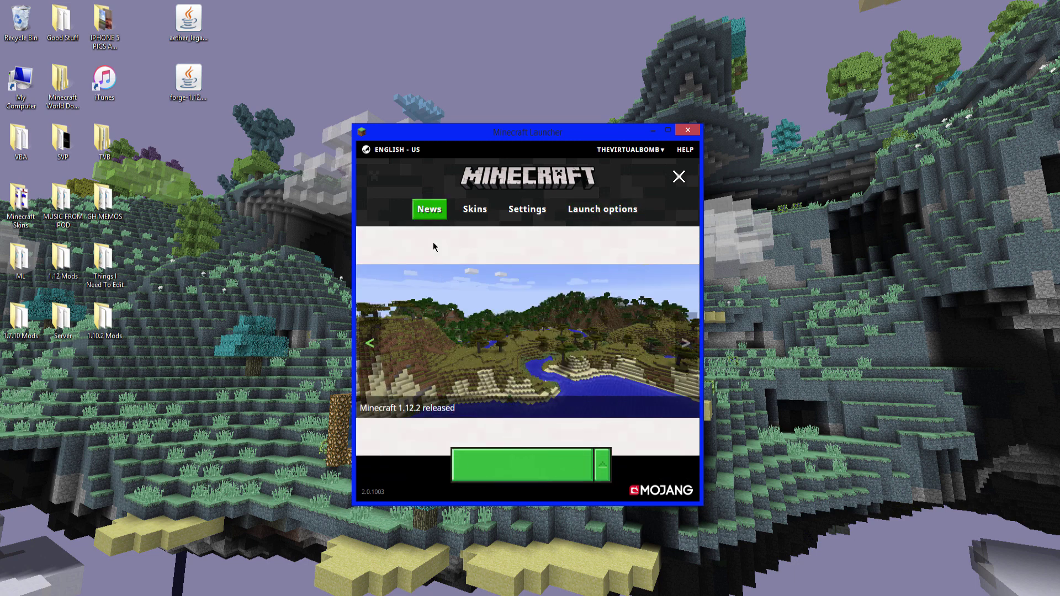
click(522, 464)
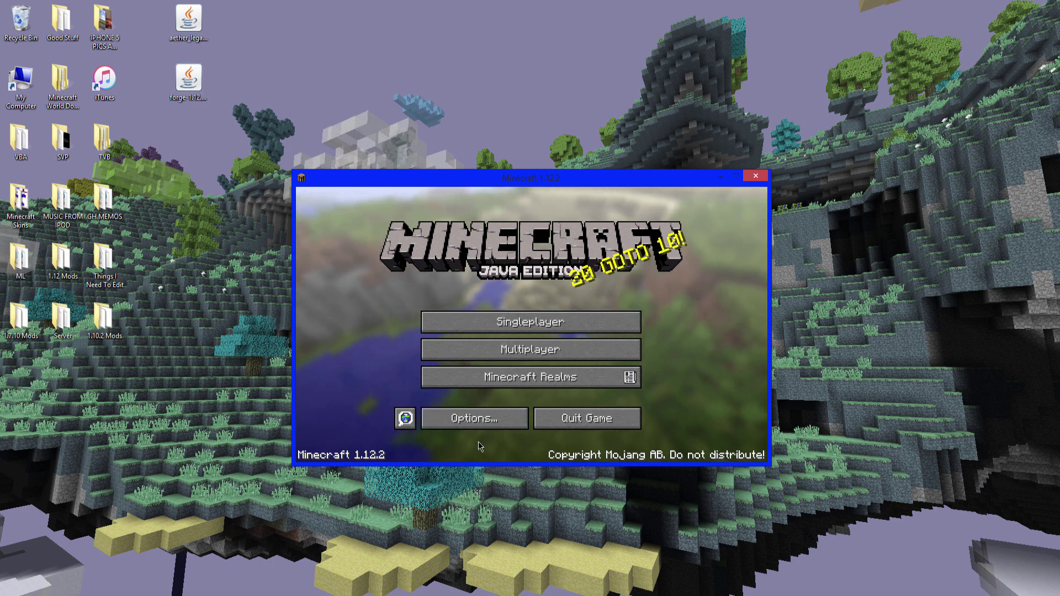
click(587, 418)
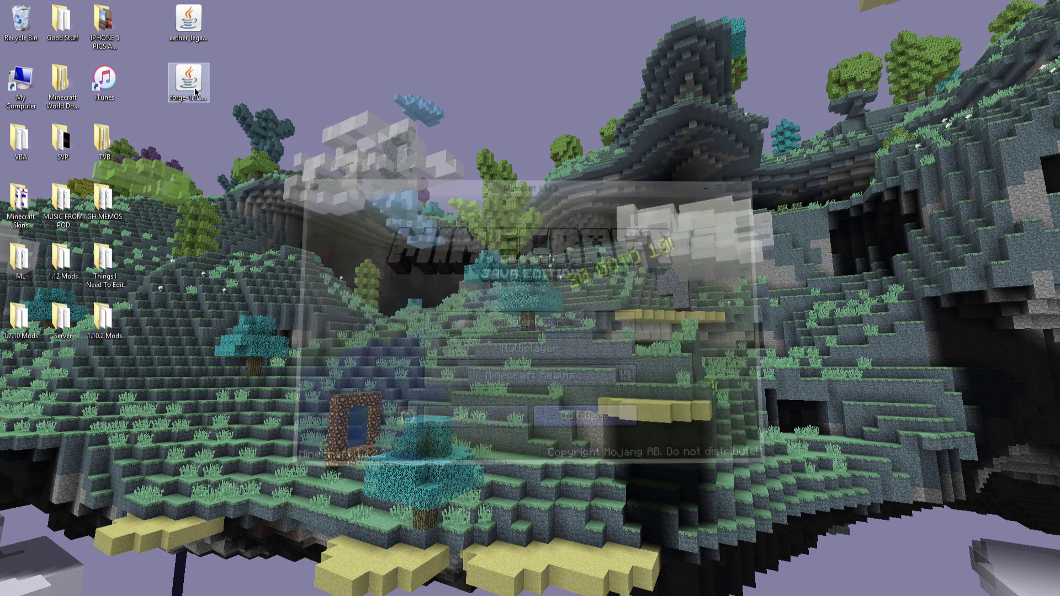
Run the Forge installer with Java(TM) Platform SE binary and install the client
drag(202, 98, 363, 168)
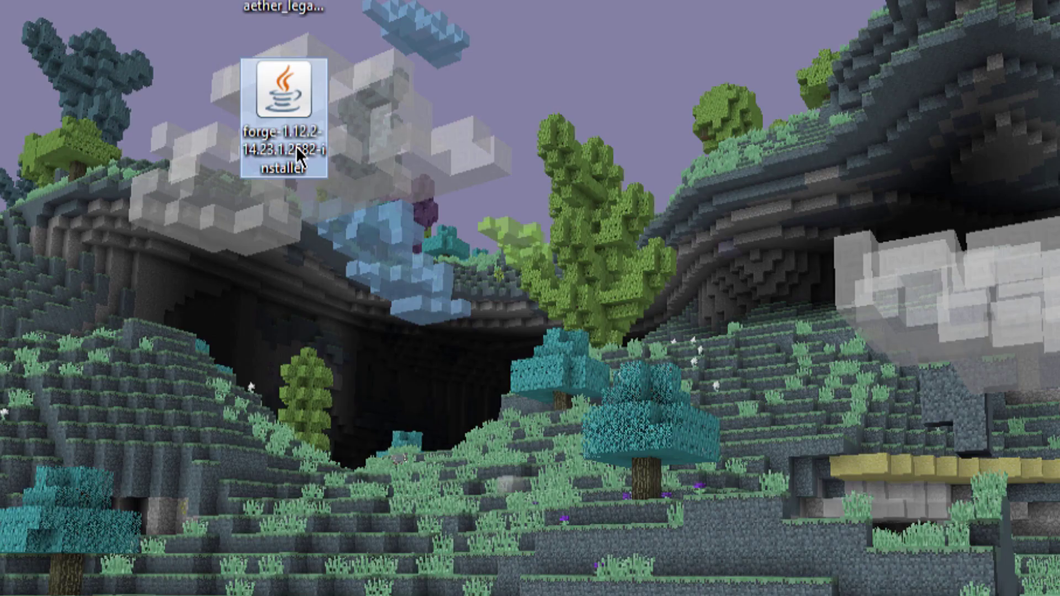
right_click(362, 165)
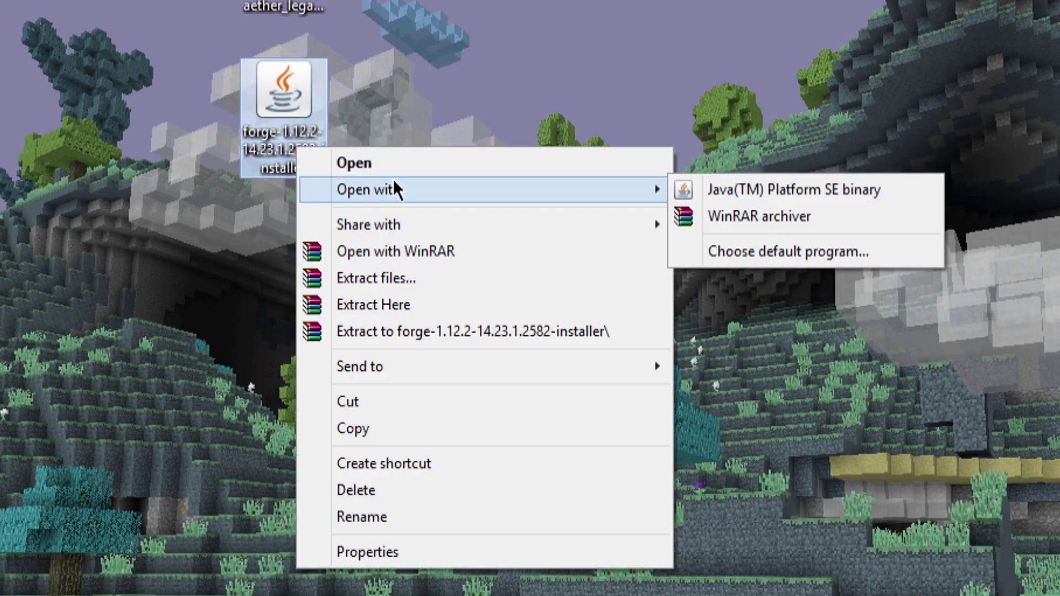
mouse_move(646, 189)
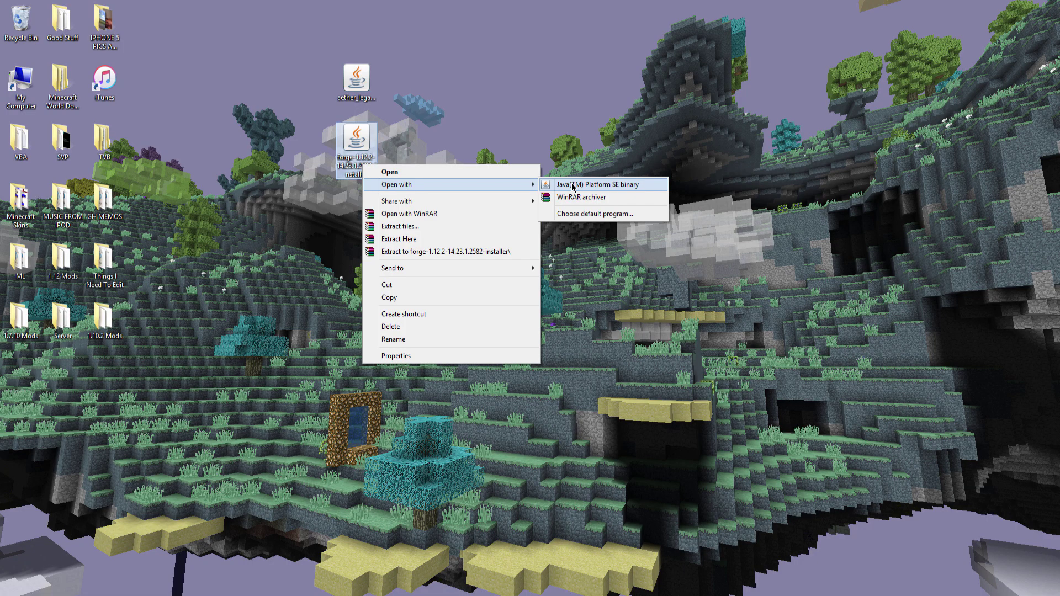
click(738, 189)
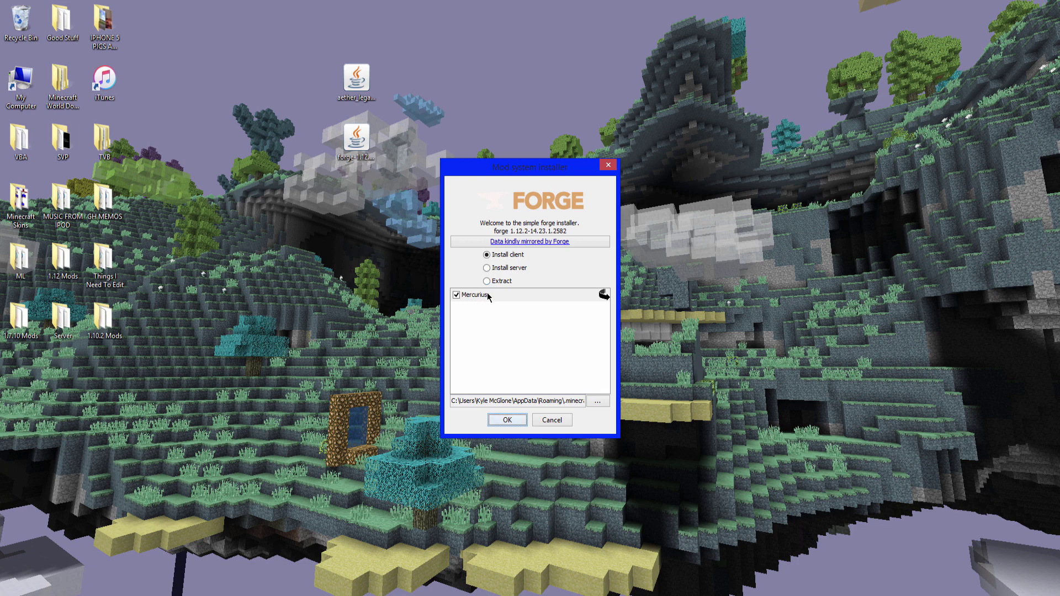
mouse_move(488, 296)
click(519, 422)
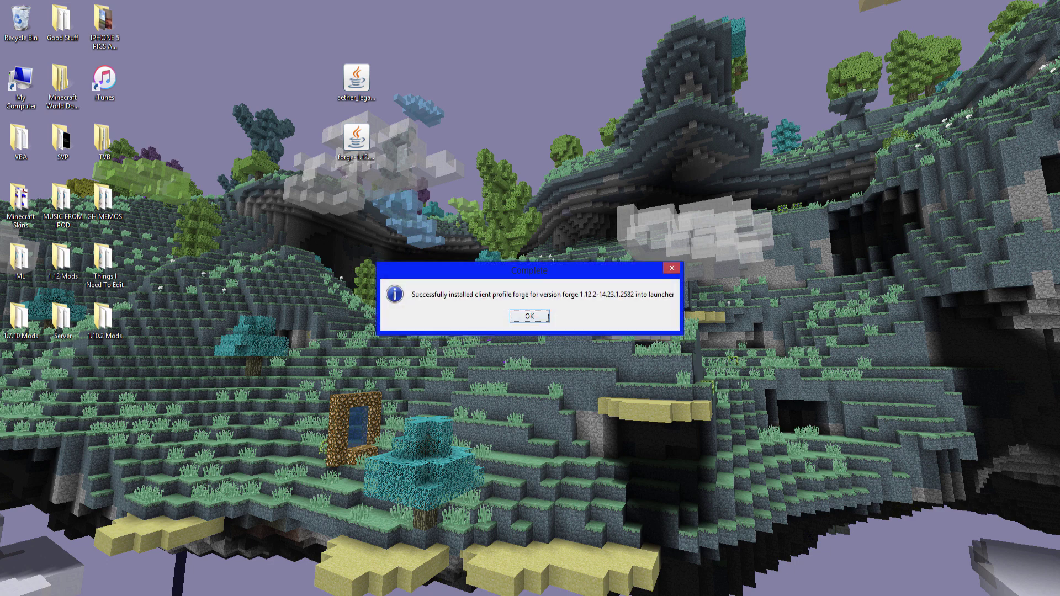
Switch the 1.12.2 profile's version to release 1.12.2-forge1.12.2-14.23.1.2582 and save it
click(528, 317)
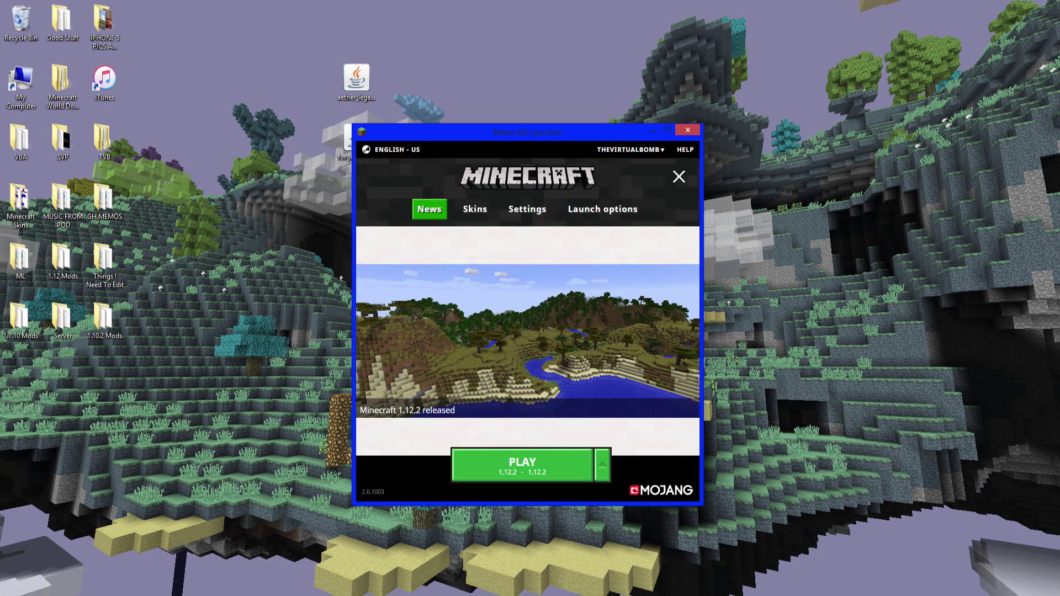
click(610, 216)
scroll(587, 359, down, 5)
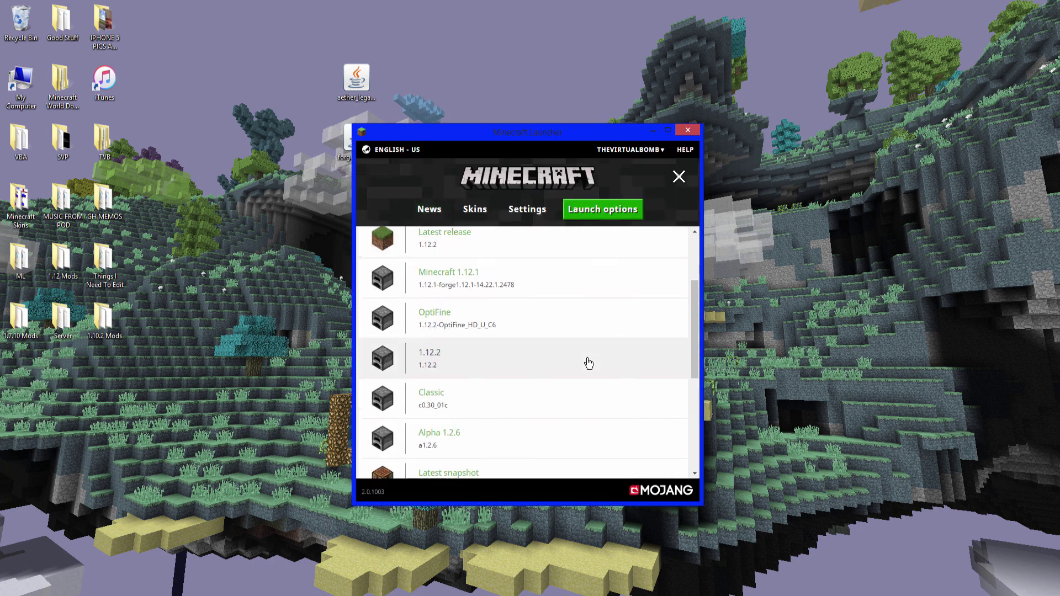
scroll(516, 337, up, 3)
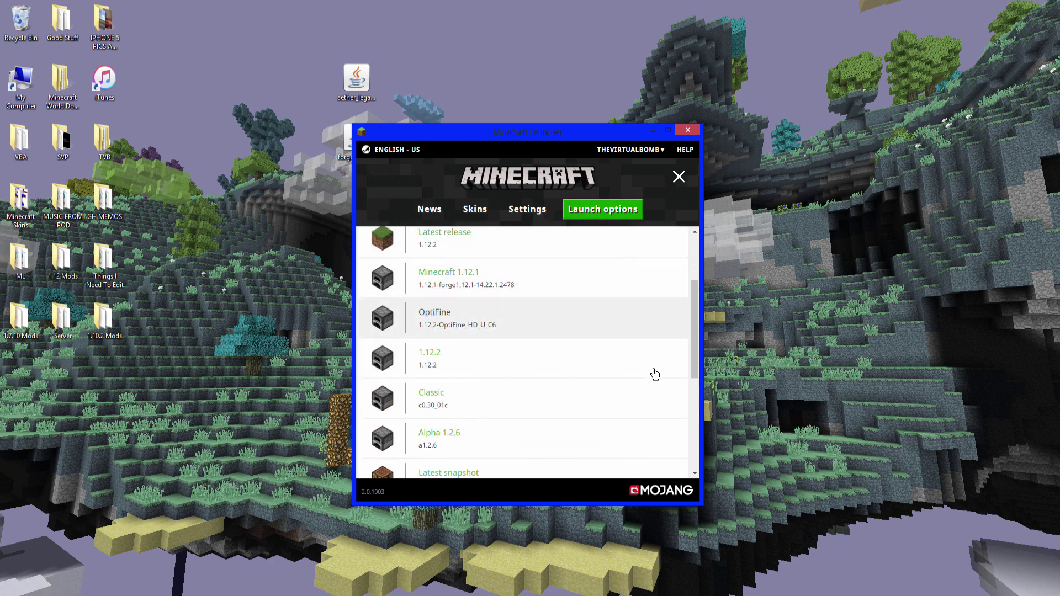
click(453, 373)
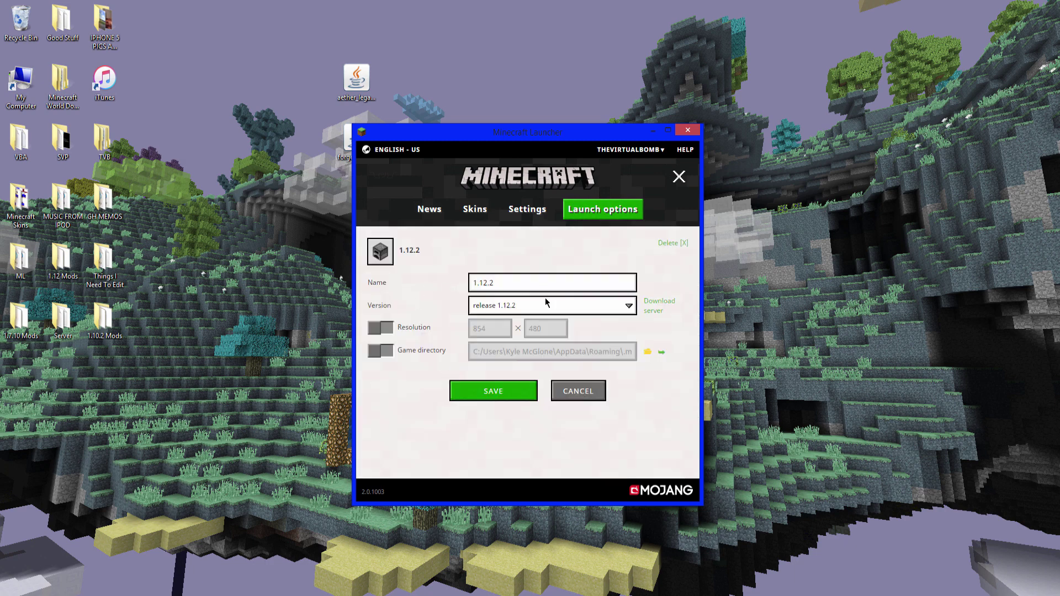
click(383, 327)
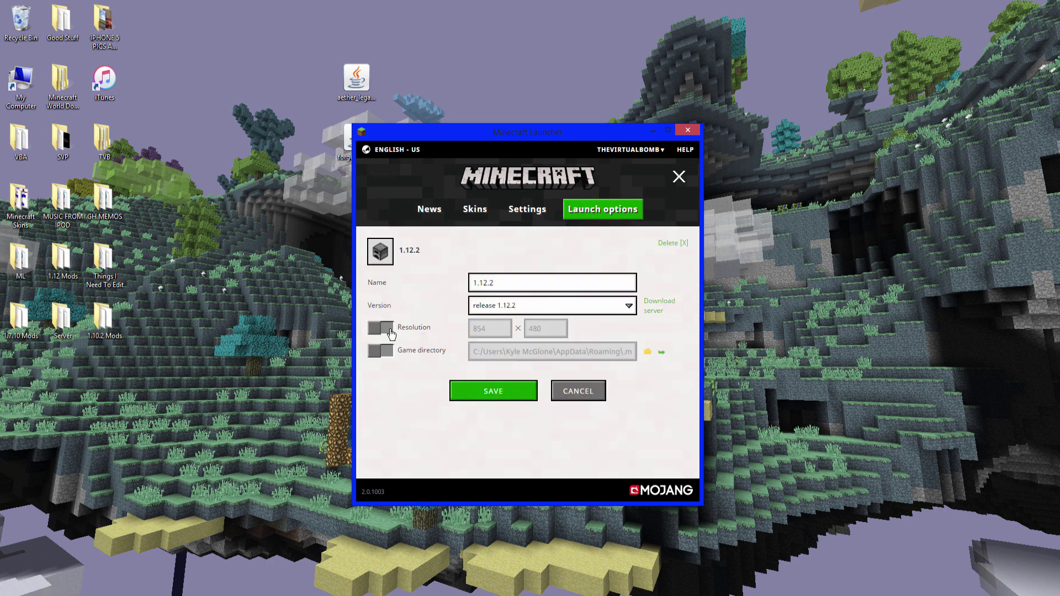
click(577, 306)
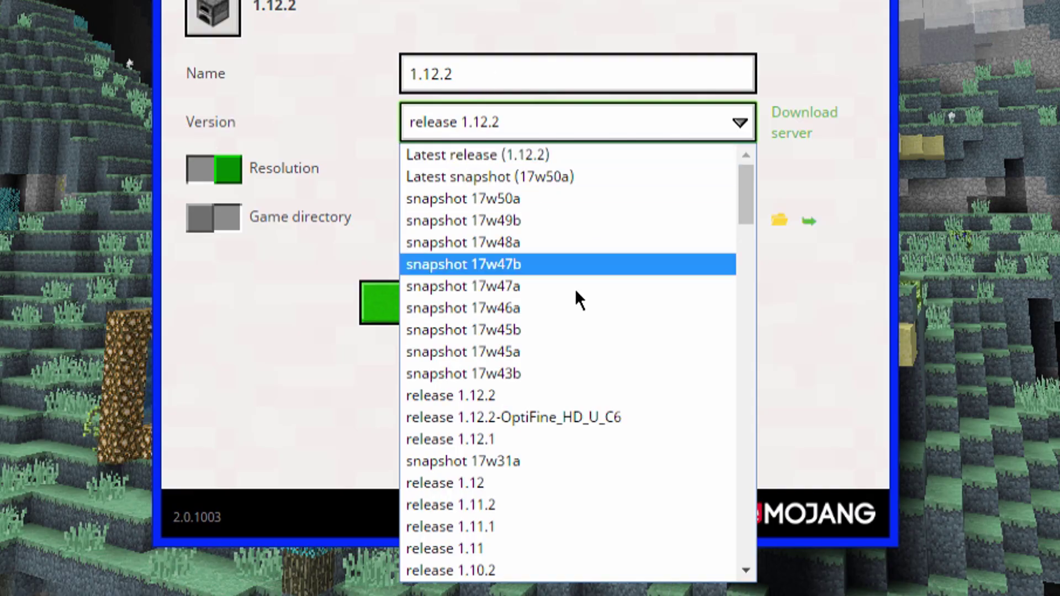
scroll(555, 395, down, 20)
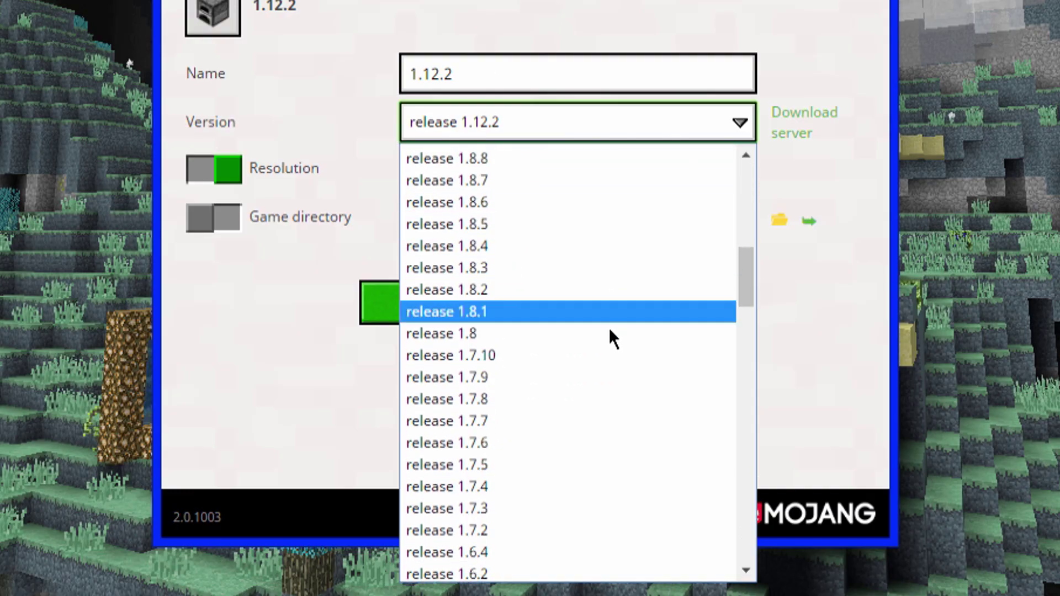
scroll(598, 420, down, 10)
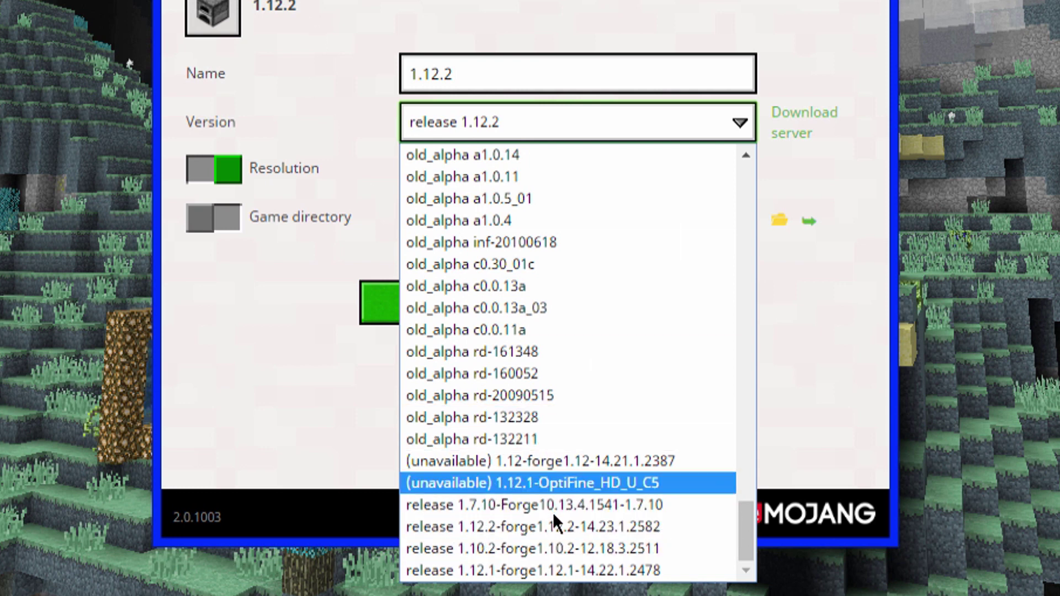
click(535, 526)
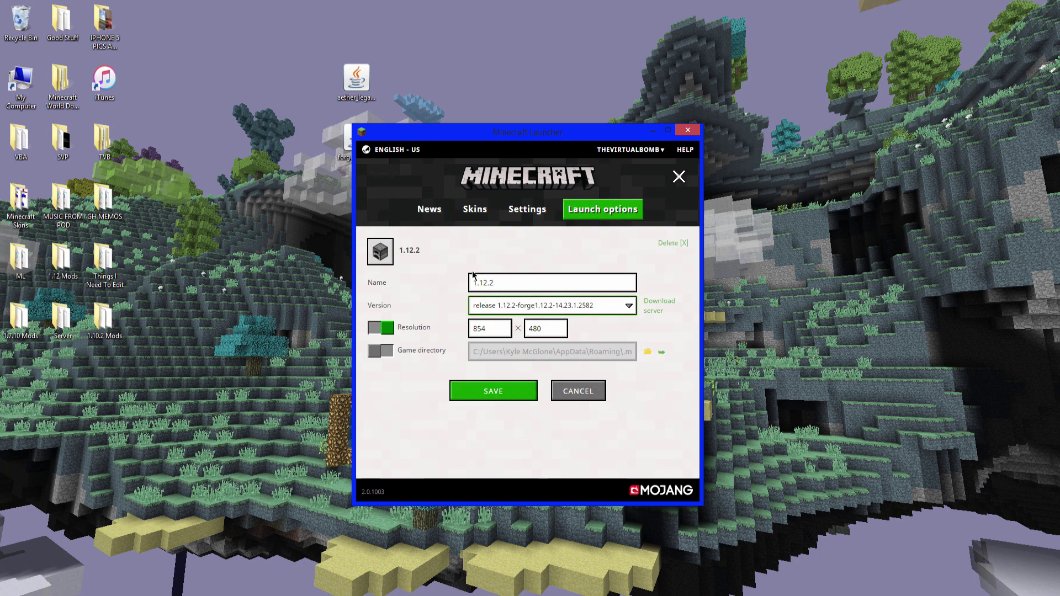
click(493, 391)
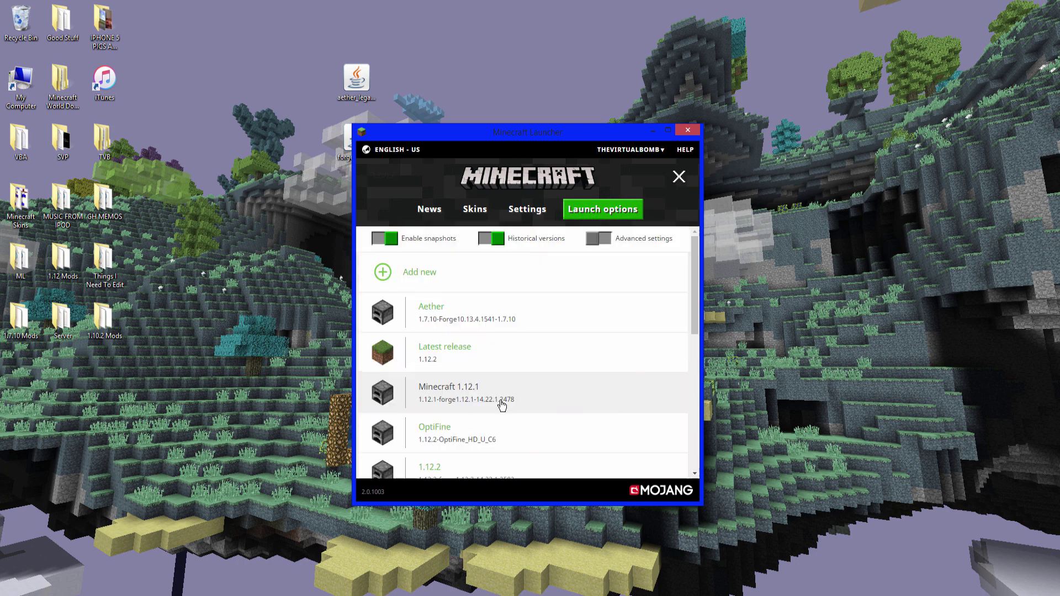
Launch Minecraft with the Forge 1.12.2 profile from the News page
click(436, 215)
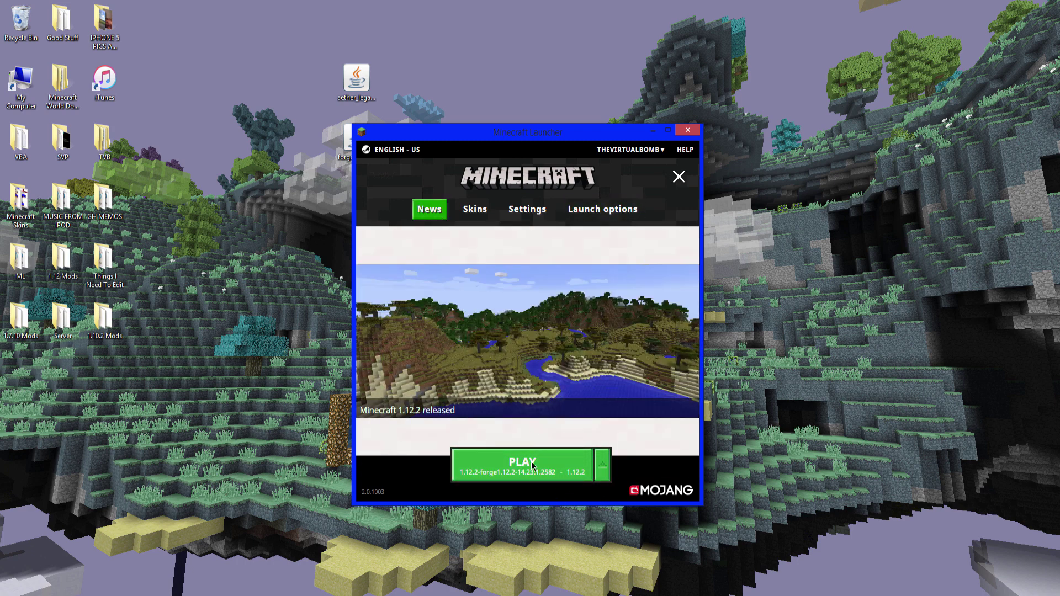
click(602, 465)
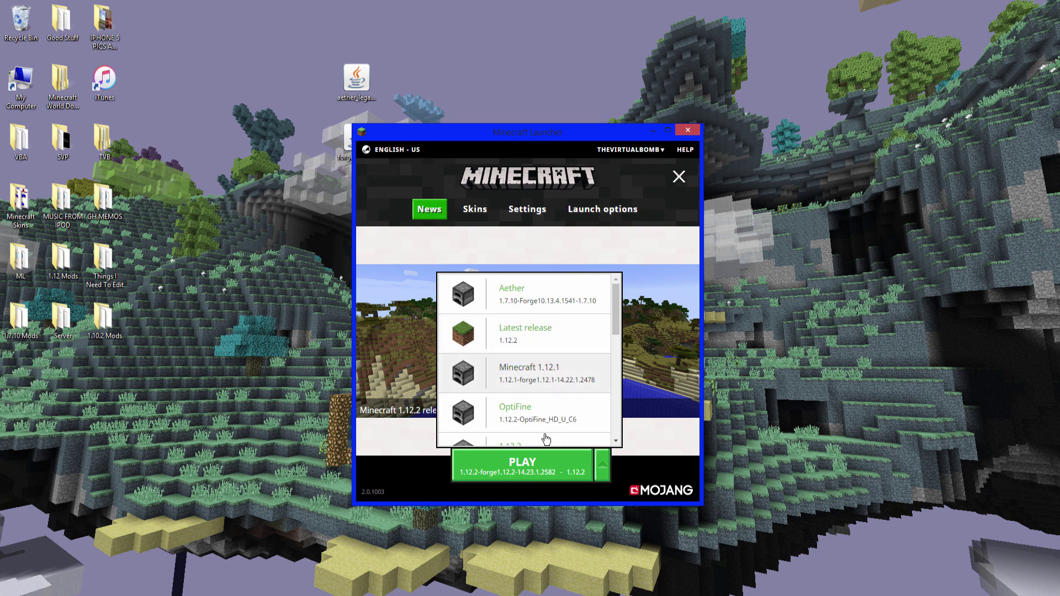
click(525, 475)
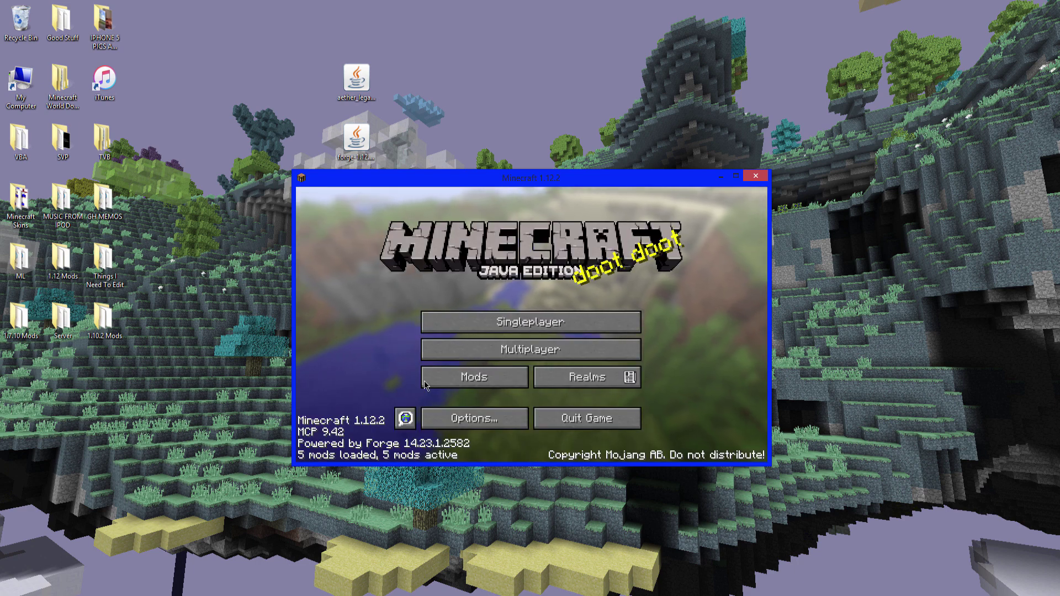
Review the Mod List, quit Minecraft, and rearrange the Forge and Aether files on the desktop
click(464, 378)
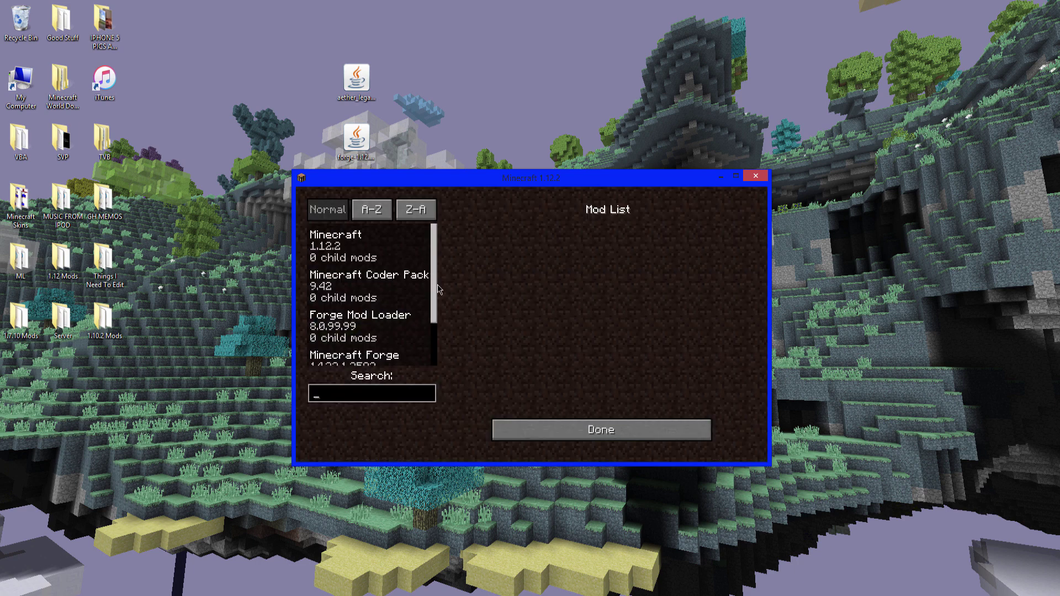
scroll(436, 306, down, 3)
scroll(436, 306, up, 3)
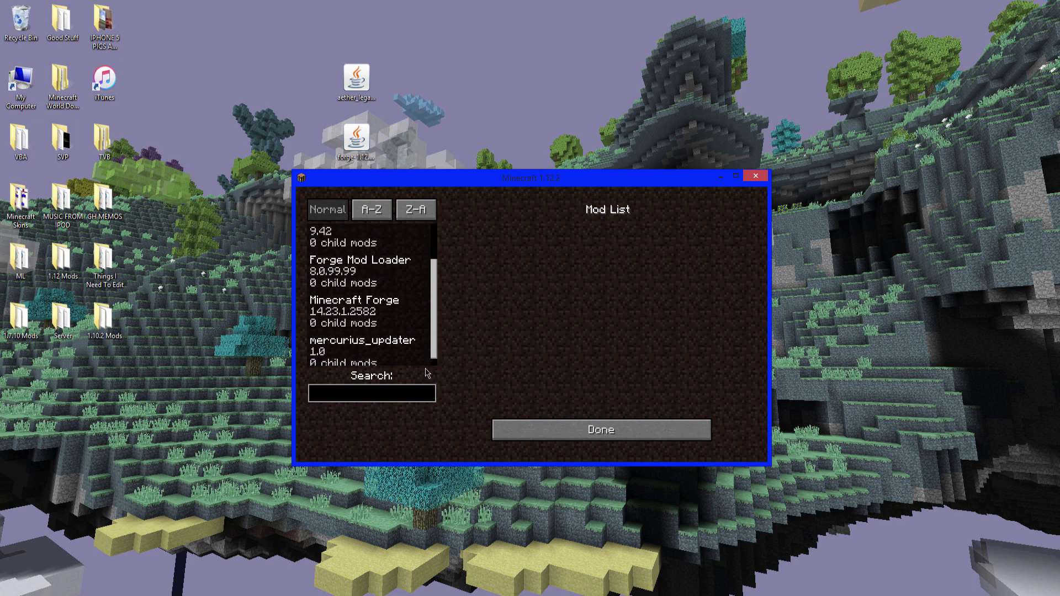
click(662, 436)
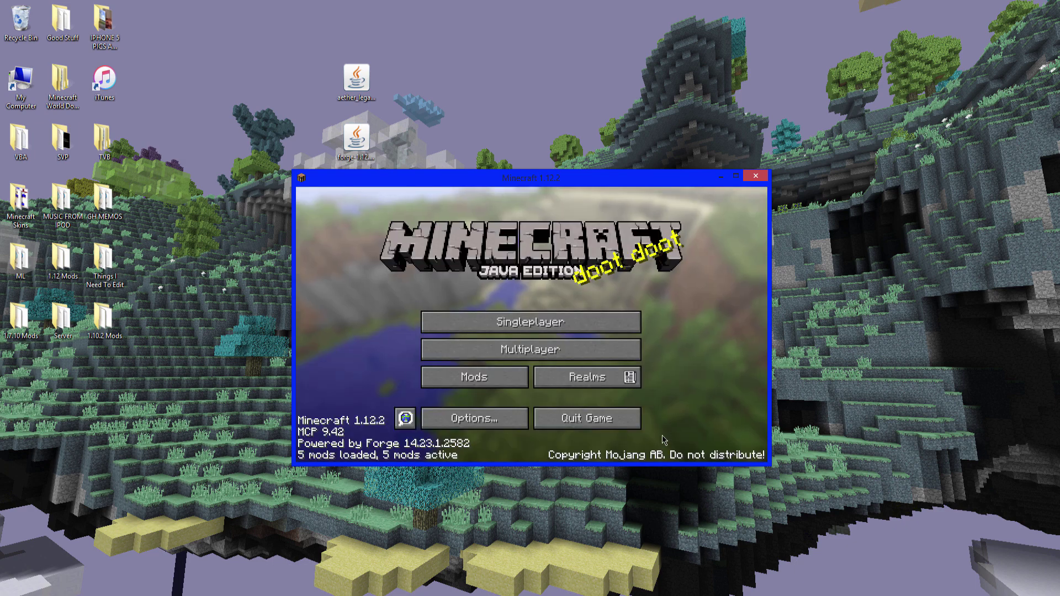
click(586, 418)
drag(356, 140, 165, 84)
drag(358, 94, 448, 232)
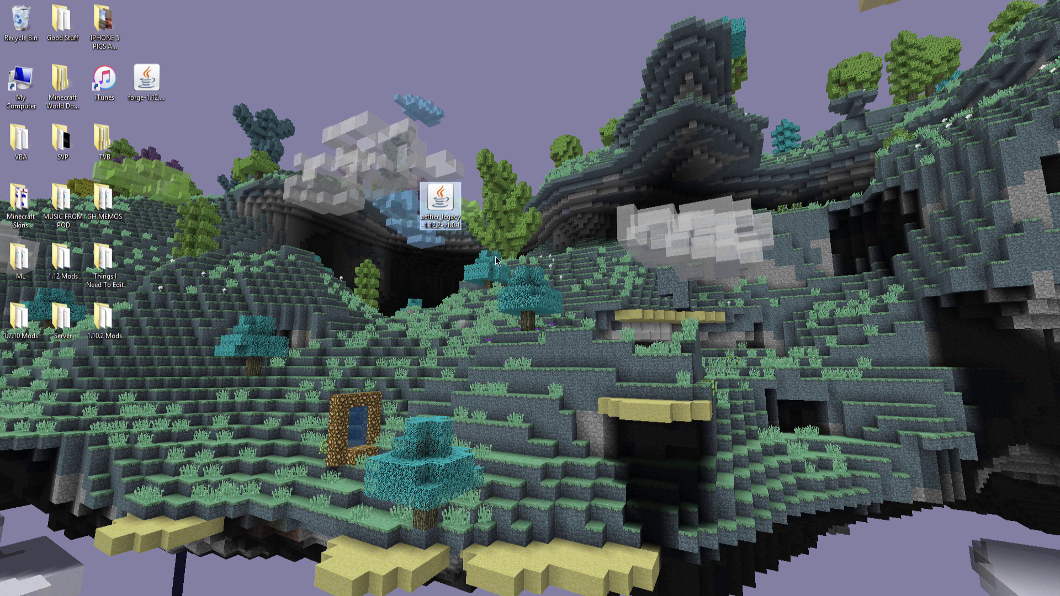
Enter %appdata% in the Windows Run box to go to the Roaming folder
click(603, 575)
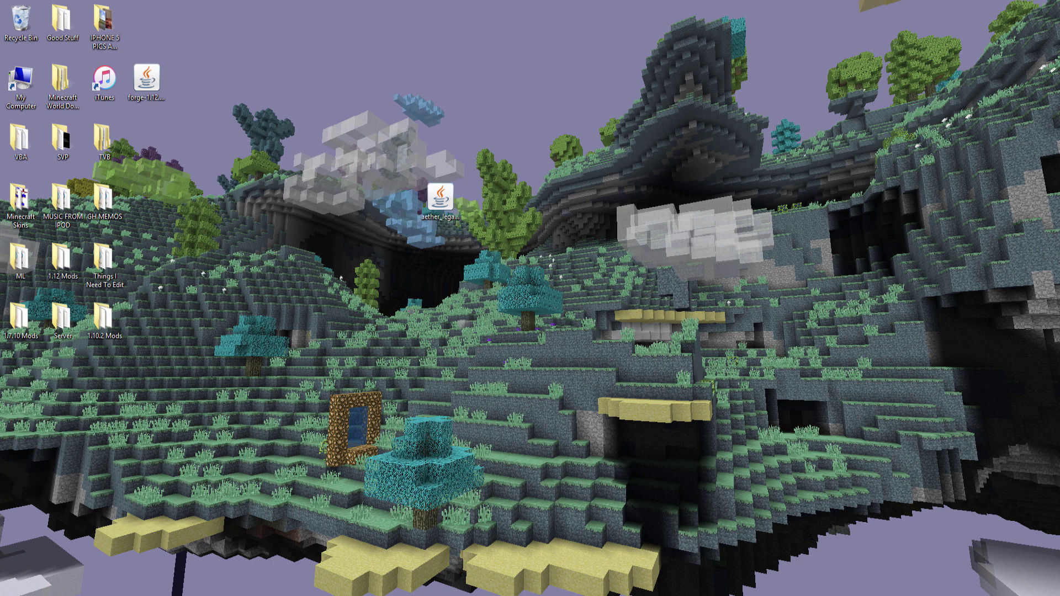
key(super+r)
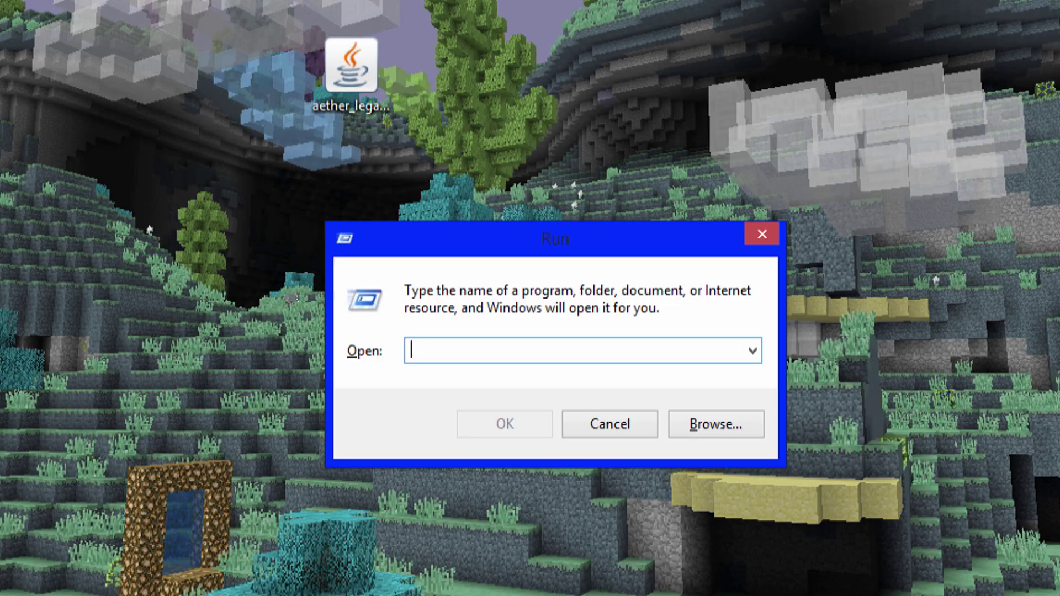
text(%app)
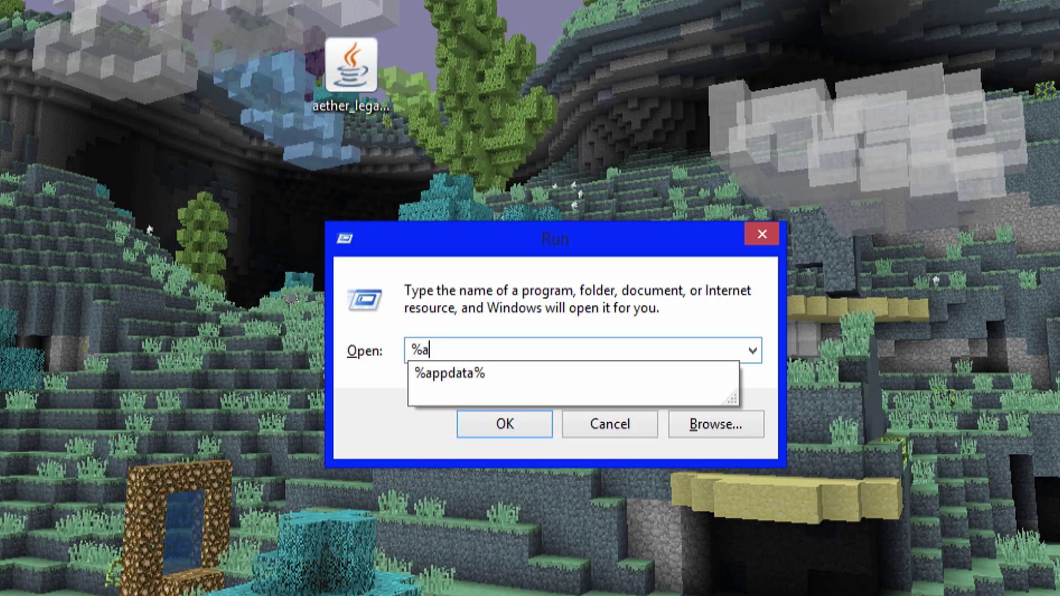
text(data%)
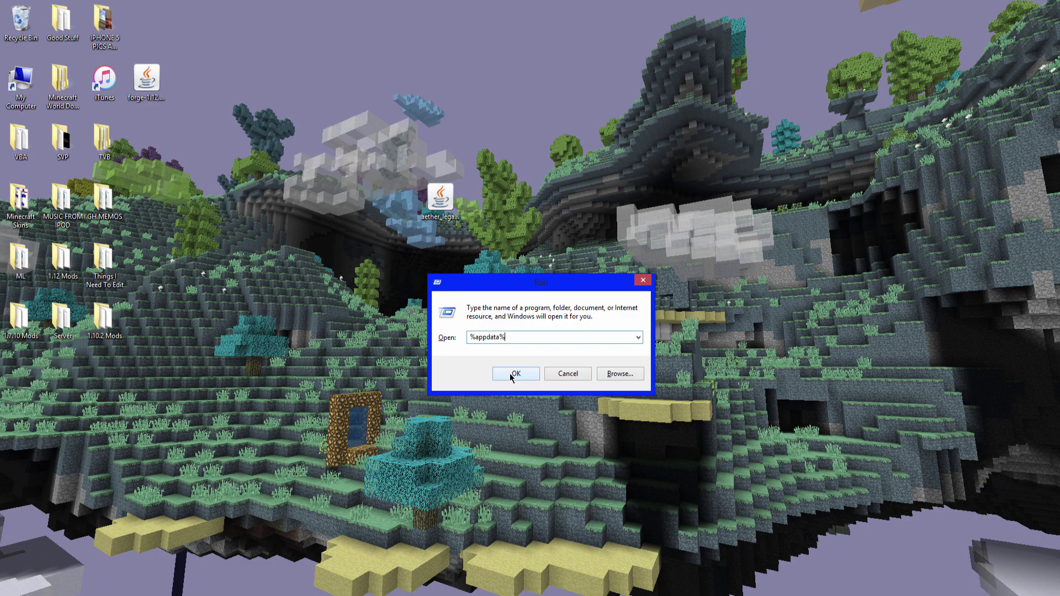
click(511, 374)
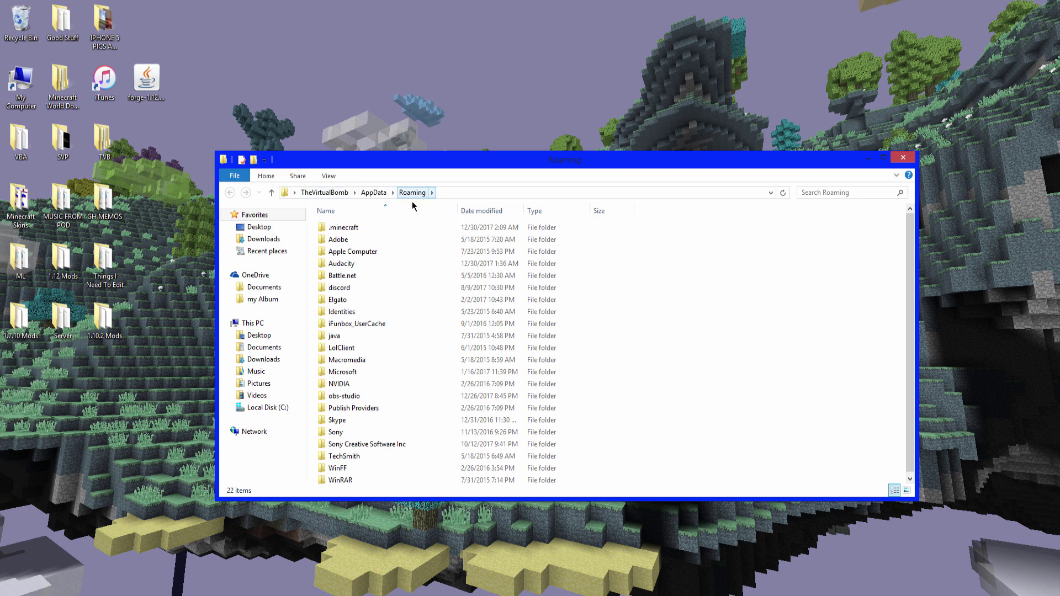
Create a new folder named 'mods' inside .minecraft
double_click(426, 227)
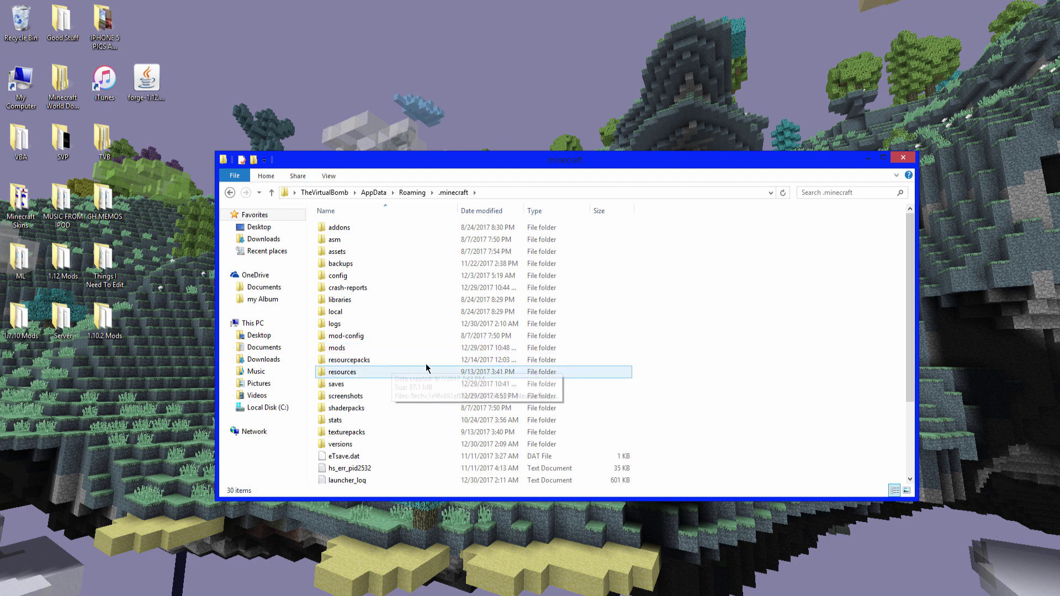
right_click(678, 389)
mouse_move(767, 521)
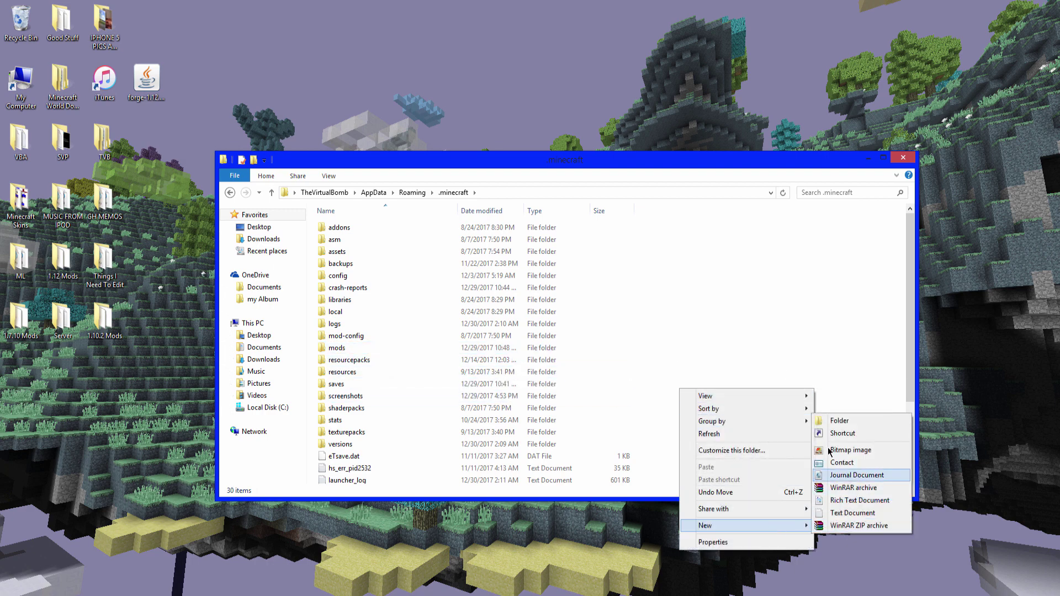
click(832, 422)
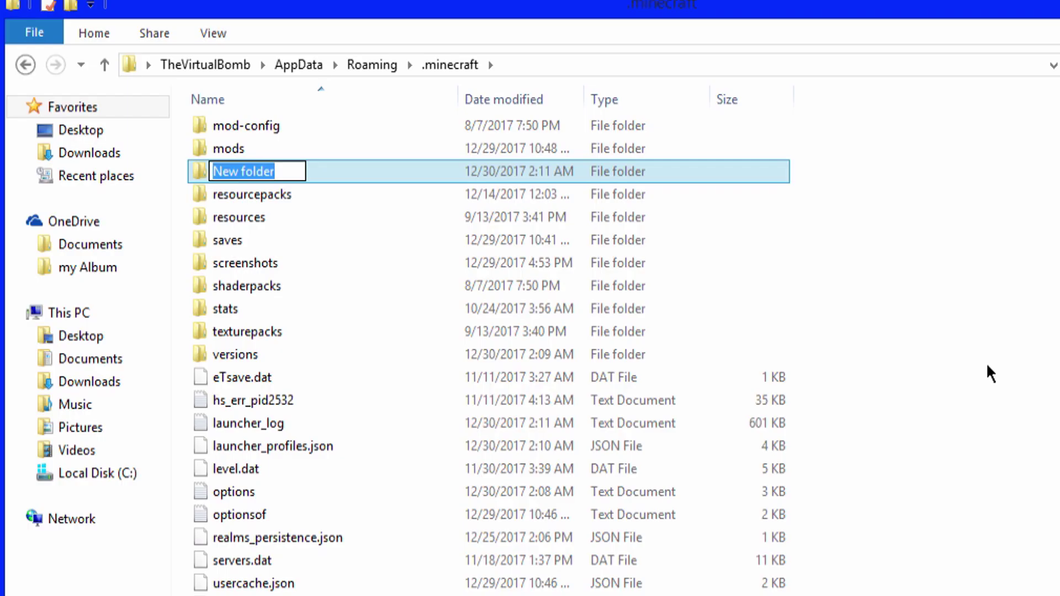
text(mods)
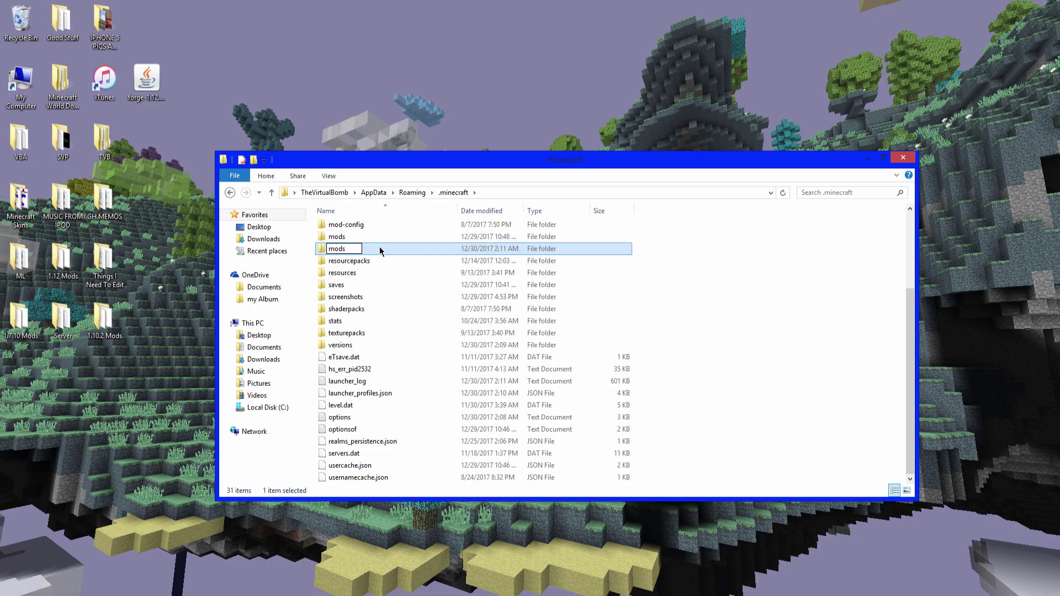
key(Return)
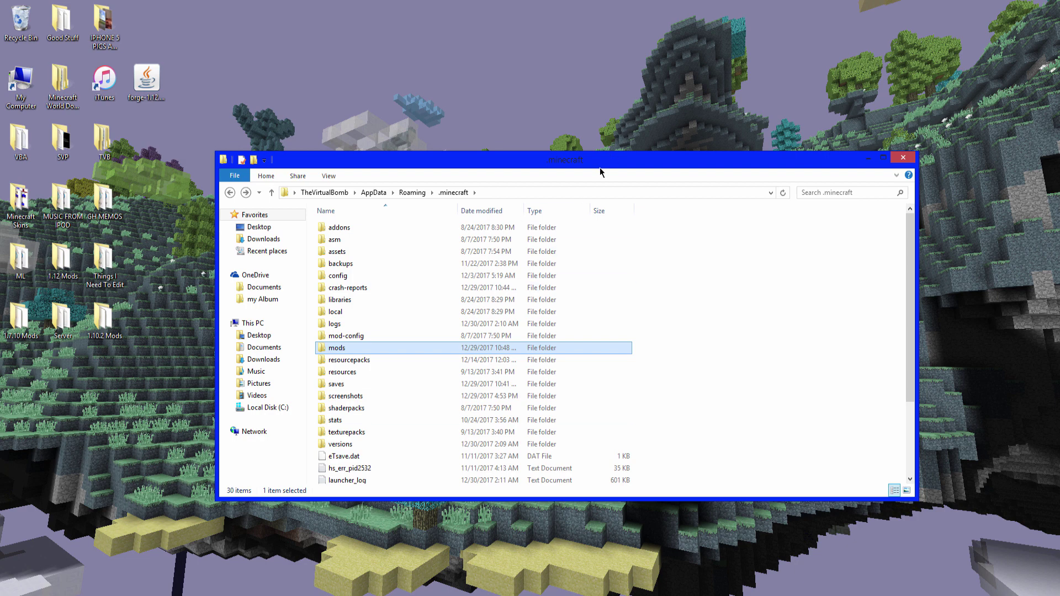
Move the aether_legacy-1.12.2-v1.0.1 jar from the desktop into the mods folder
drag(599, 166, 545, 284)
double_click(379, 467)
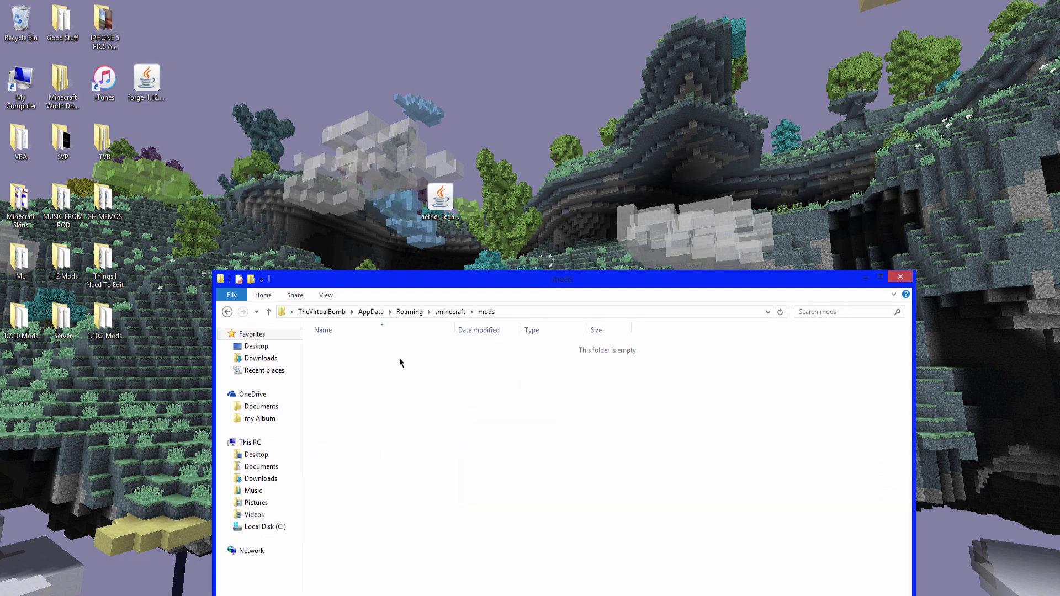
drag(440, 199, 472, 396)
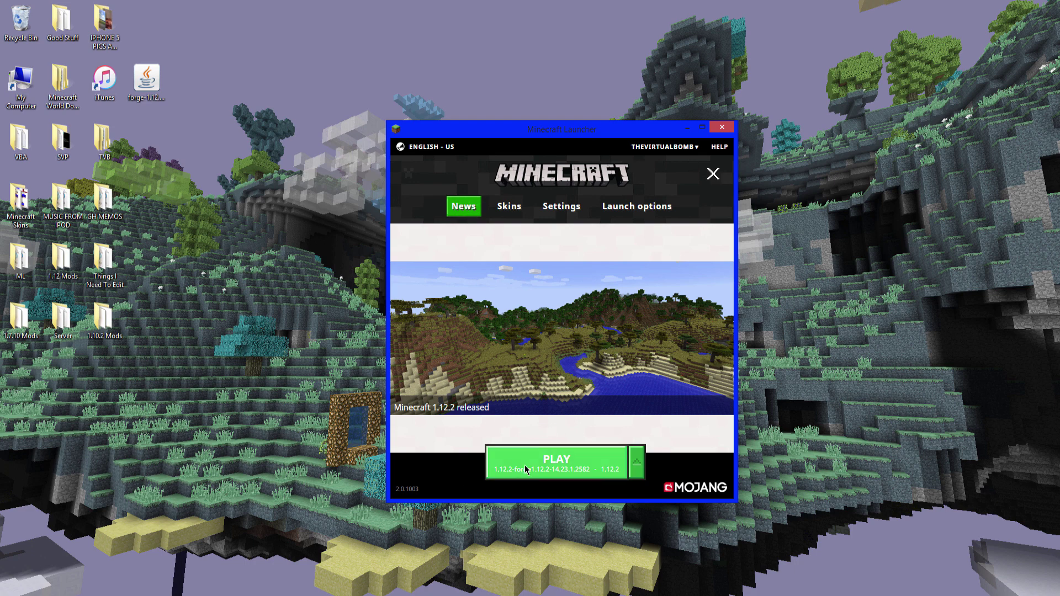
Start Forge 1.12.2 and check that Aether Legacy v1.0.1 appears in the Mods list
click(562, 467)
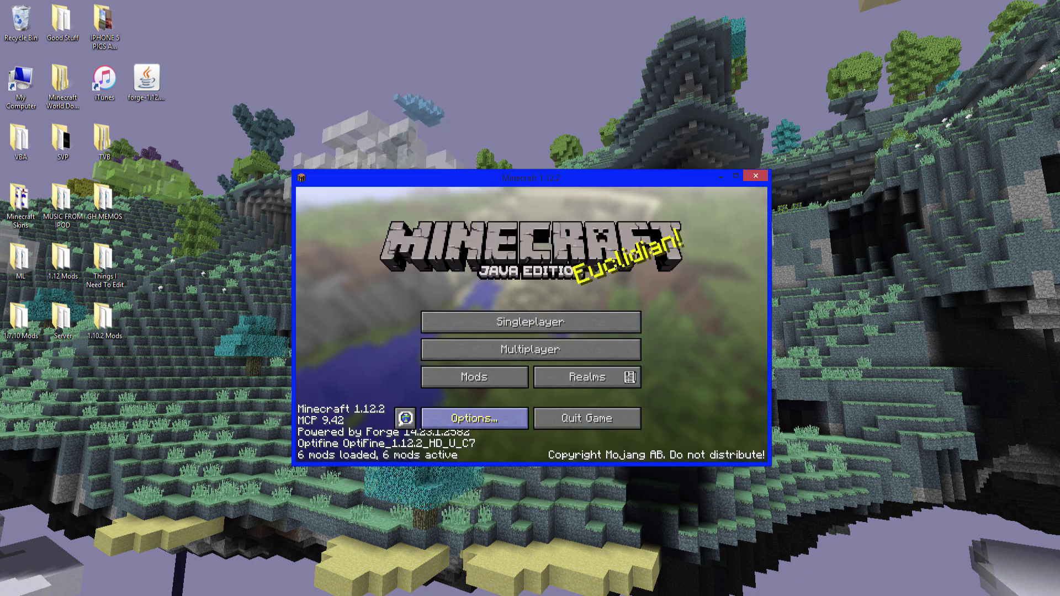
click(502, 376)
drag(469, 276, 475, 362)
click(352, 354)
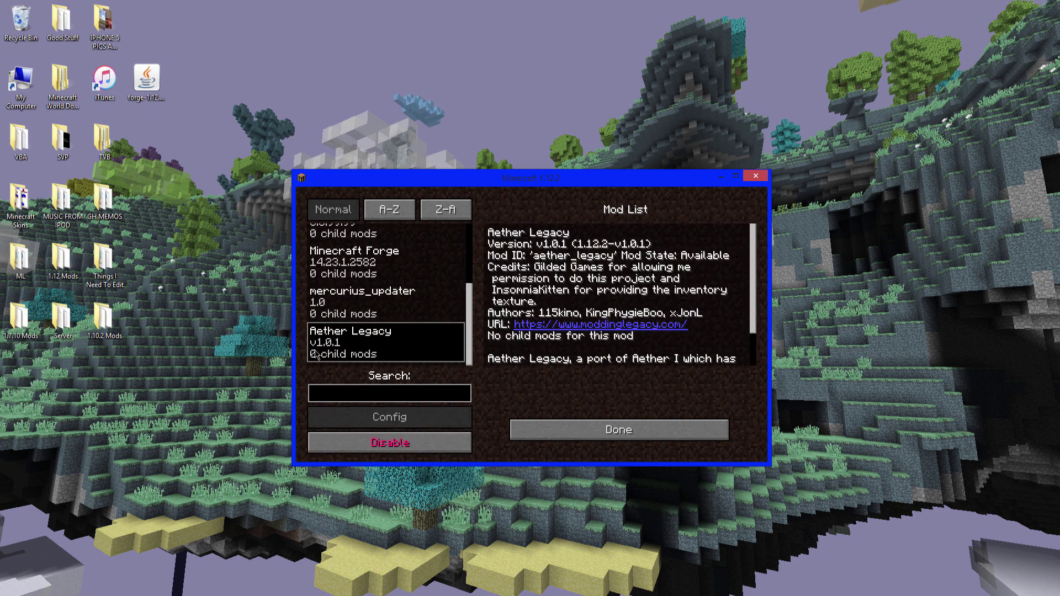
click(618, 431)
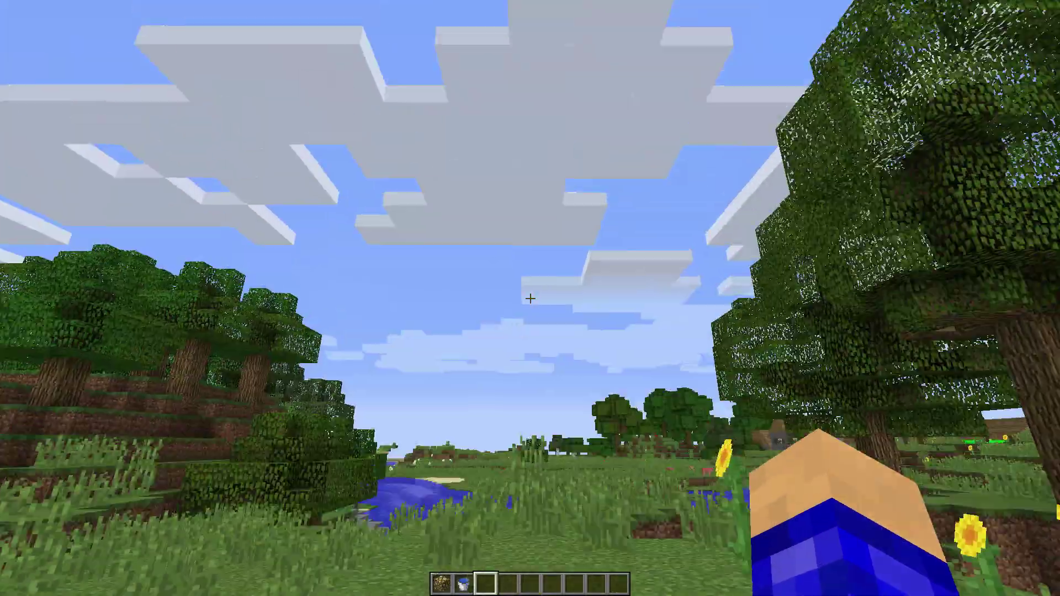
Select the water bucket to light the glowstone portal into the Aether
key(2)
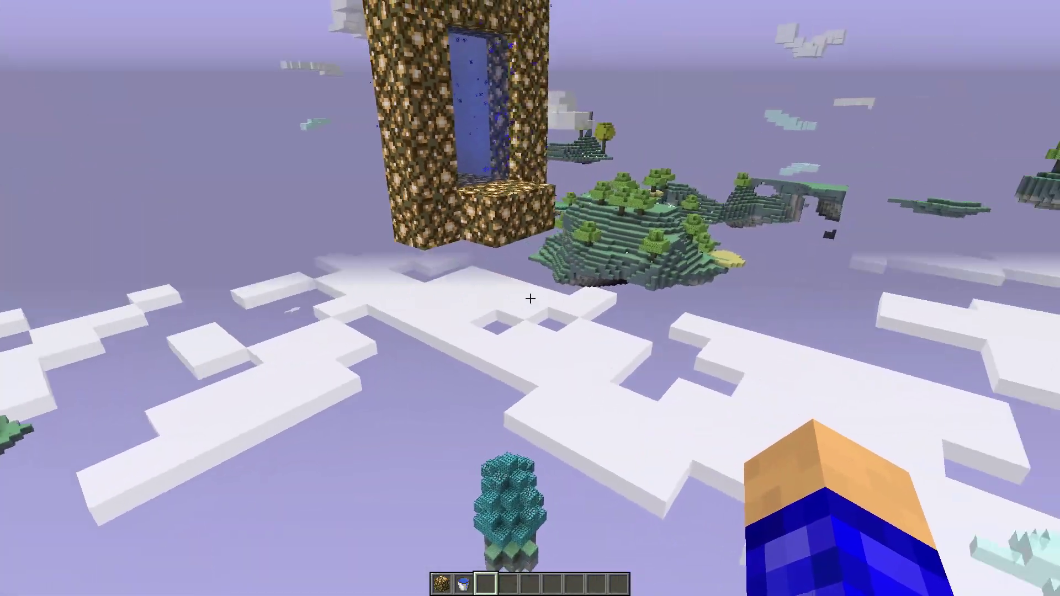
Move across the Aether clouds and over a floating island, stopping at its edge above the clouds
key(w)
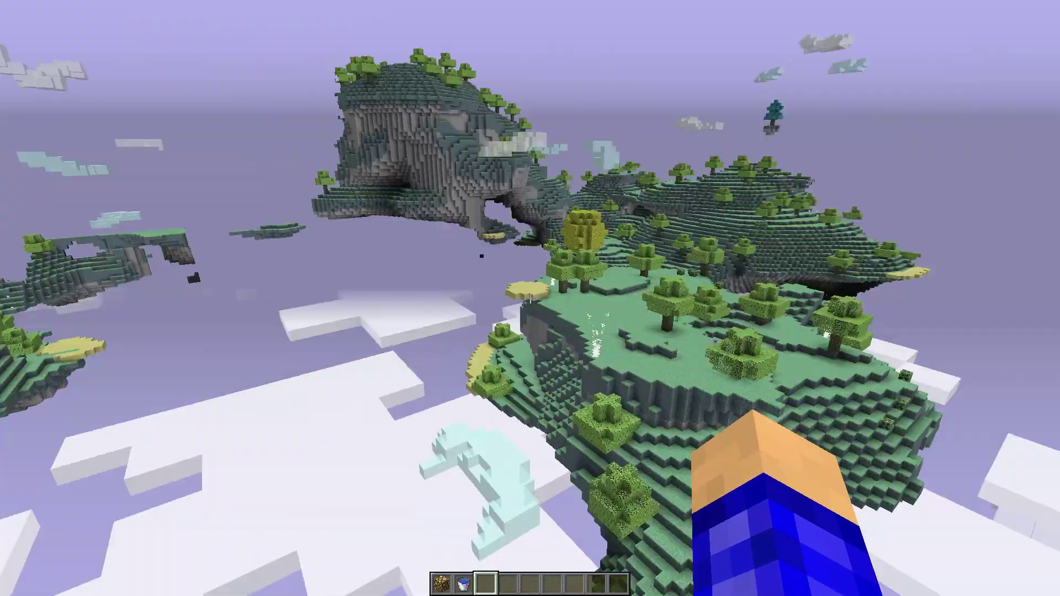
key(w)
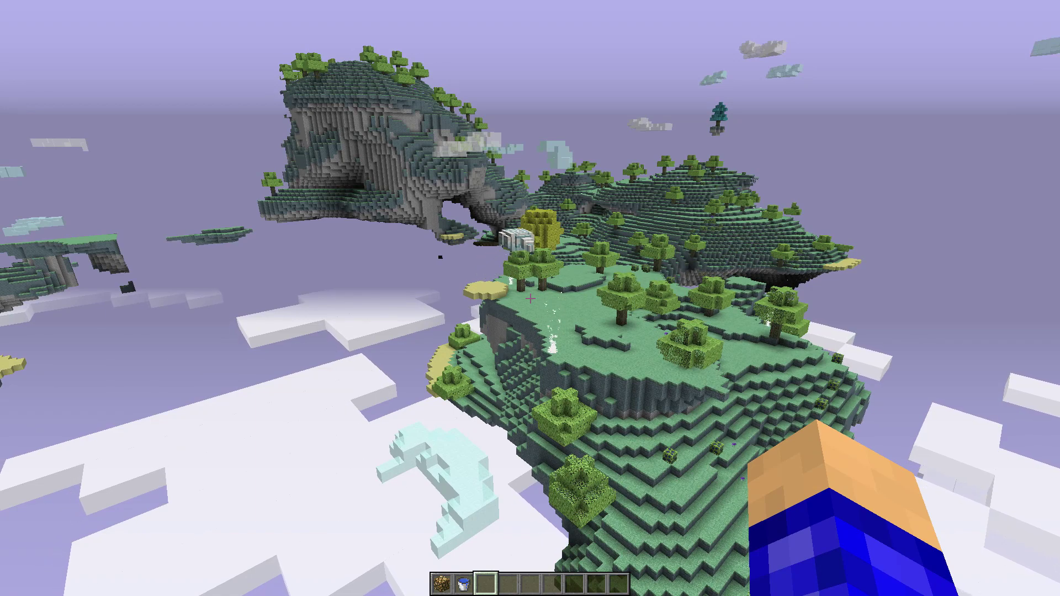
key(w)
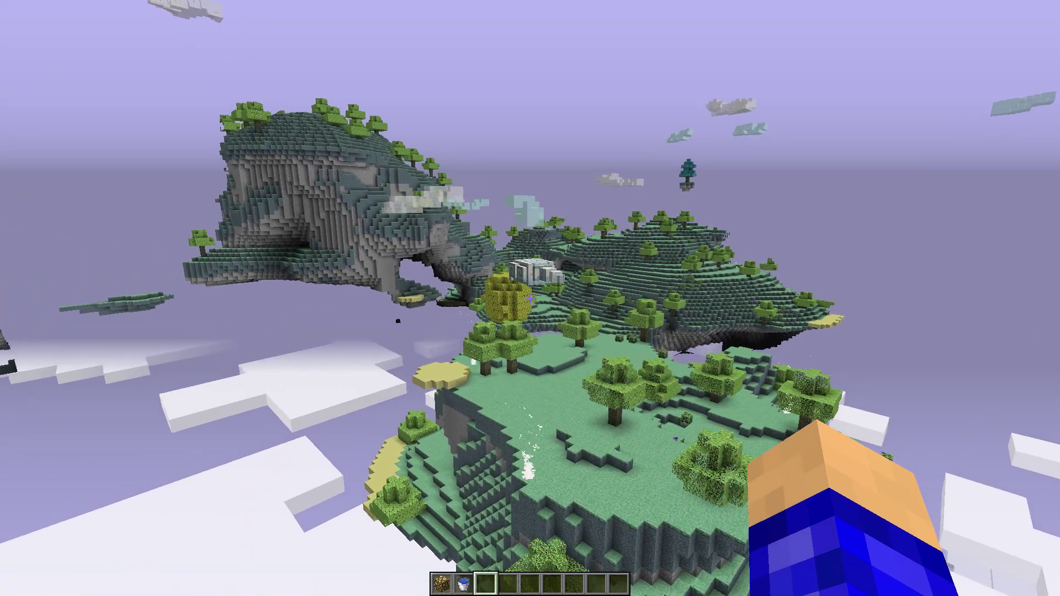
key(w)
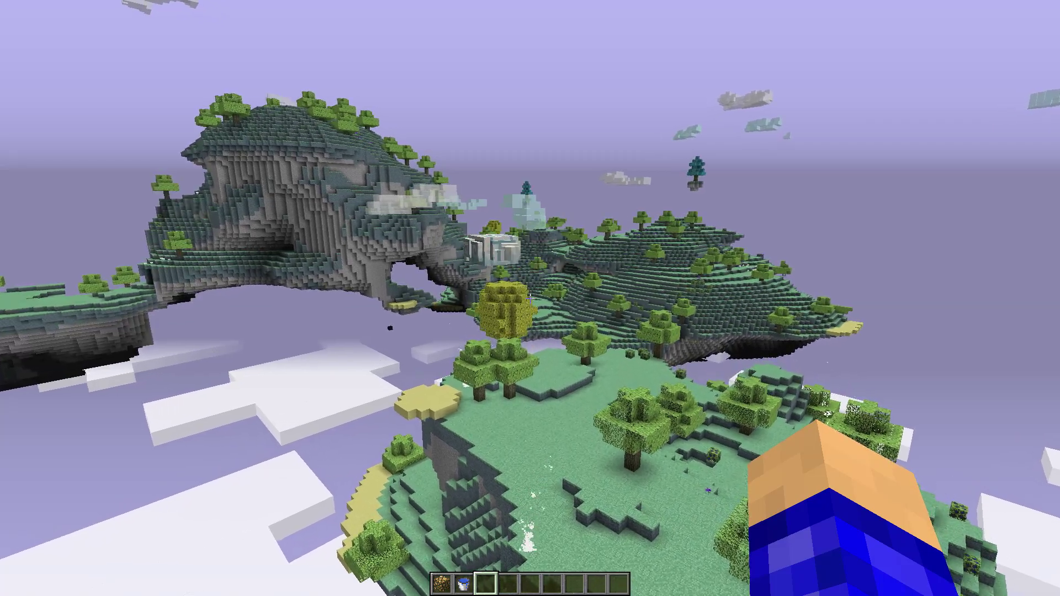
key(w)
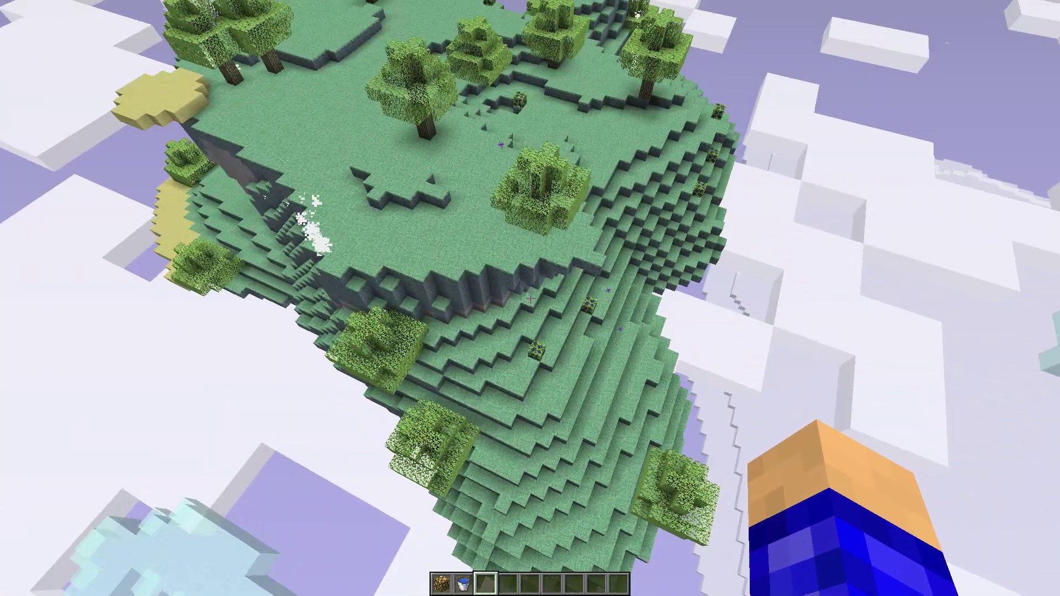
key(w)
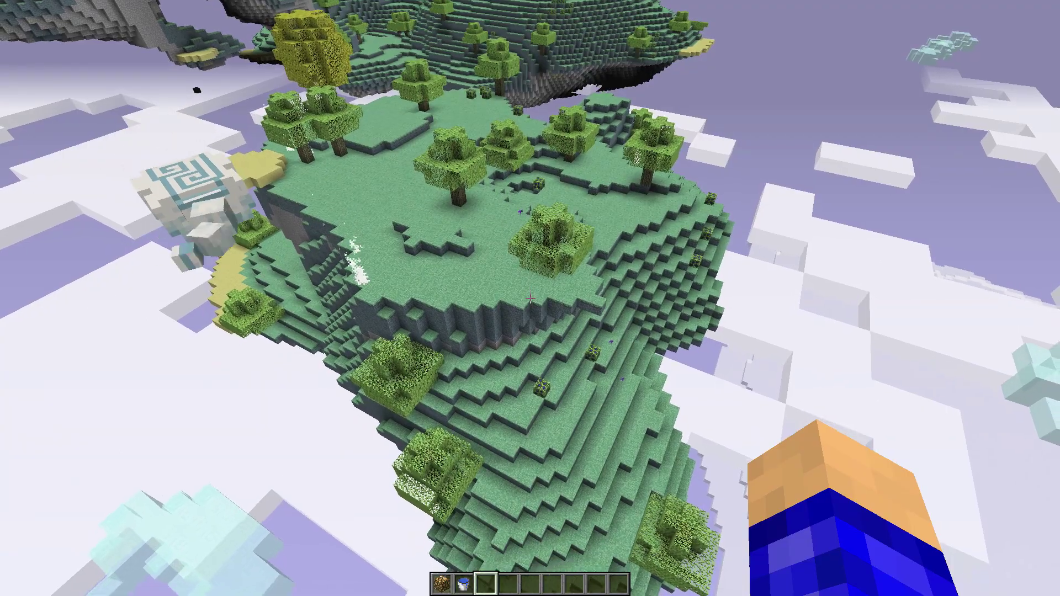
key(w)
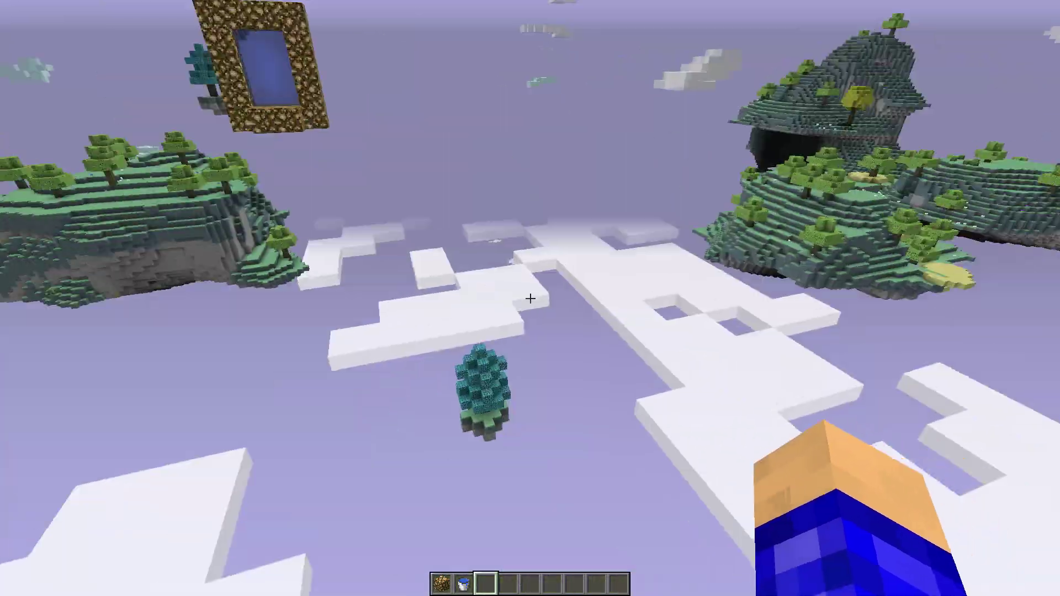
key(w)
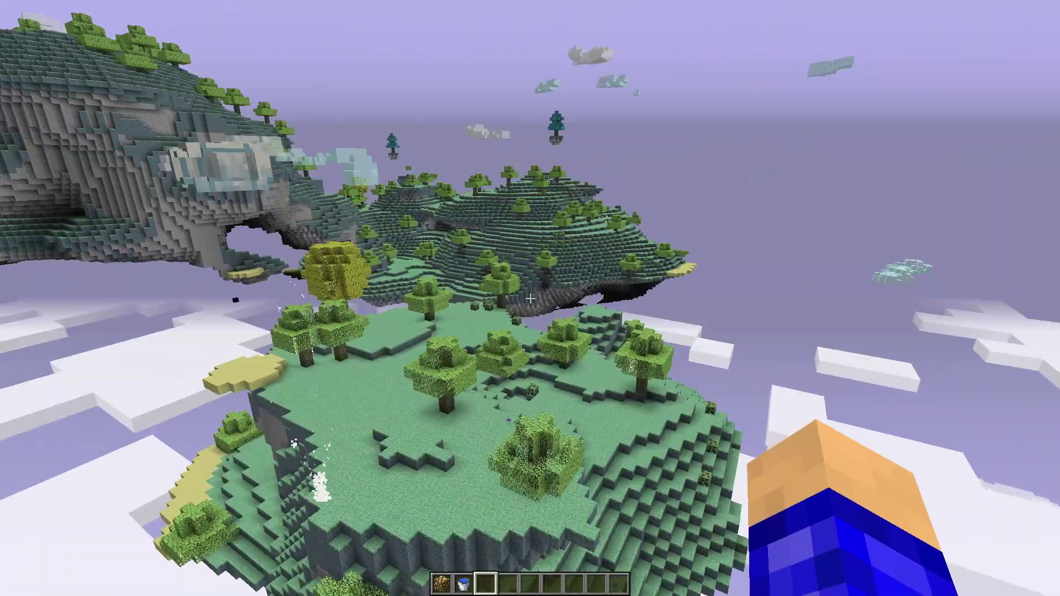
key(w)
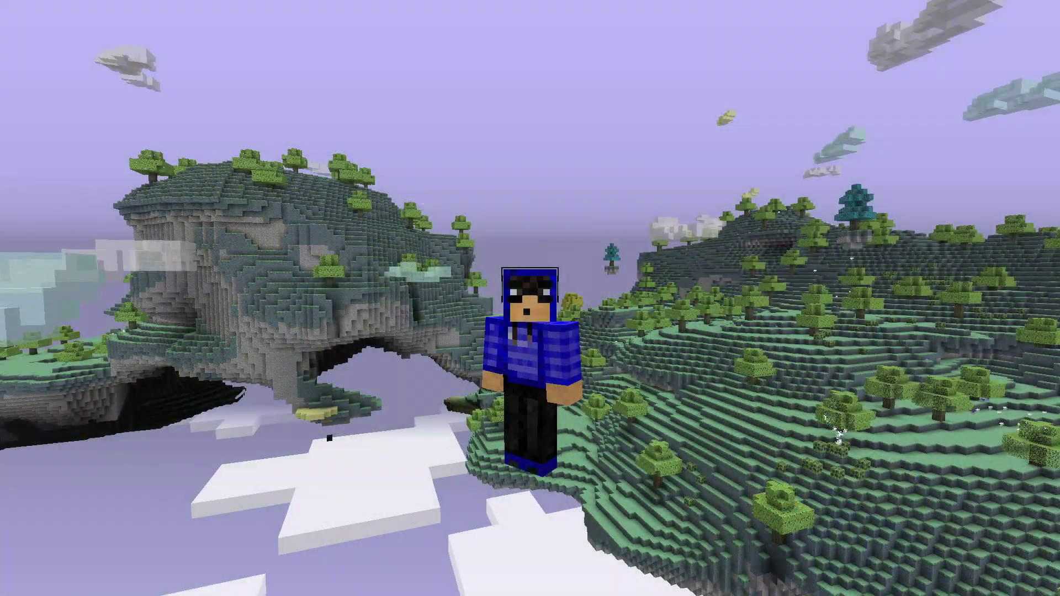
key(w)
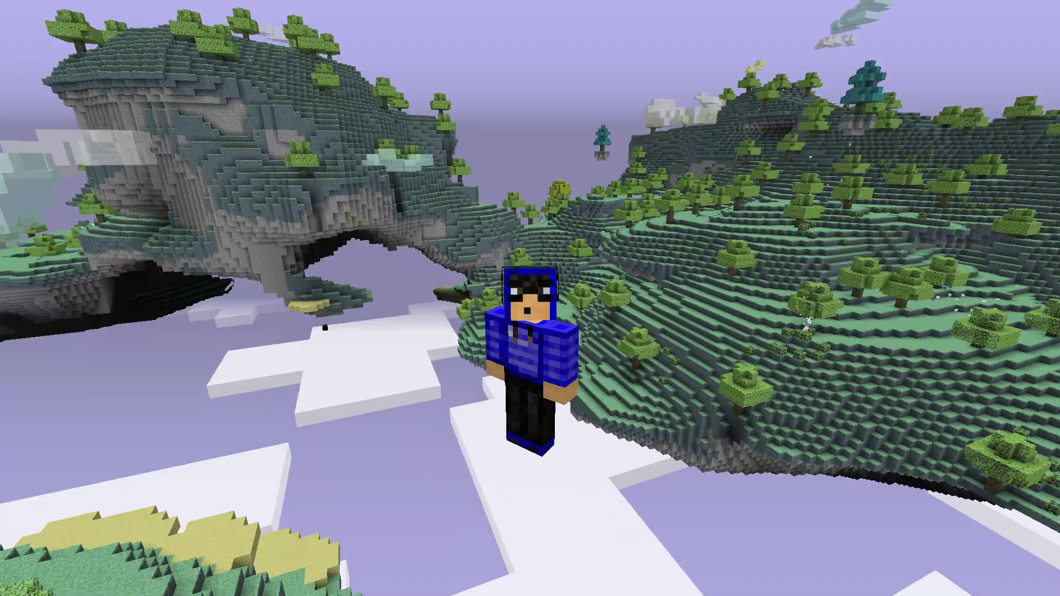